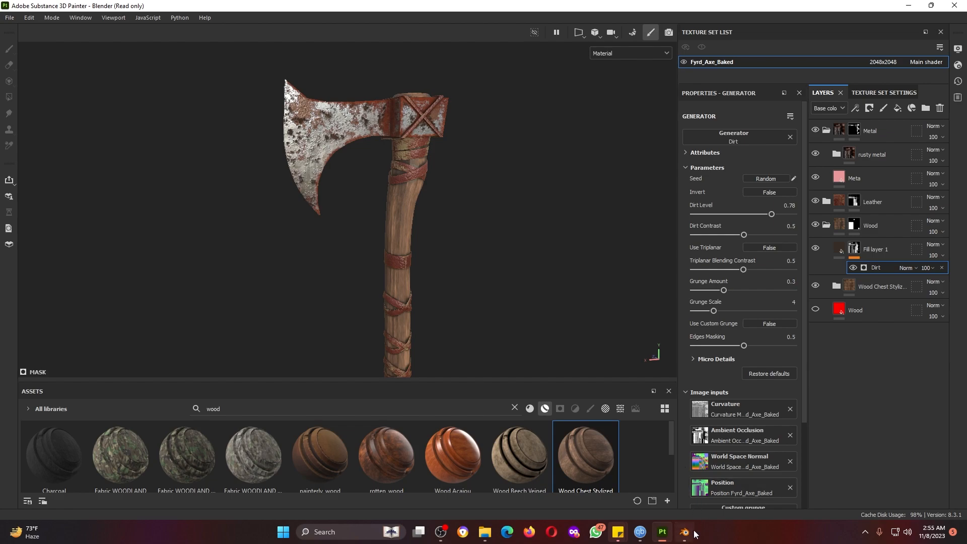
- In Blender, split the 3D viewport vertically, select the axe, and turn the narrower new area into a UV Editor
{"action": "middle_click_drag", "start_coordinate": [488, 312], "coordinate": [593, 316]}
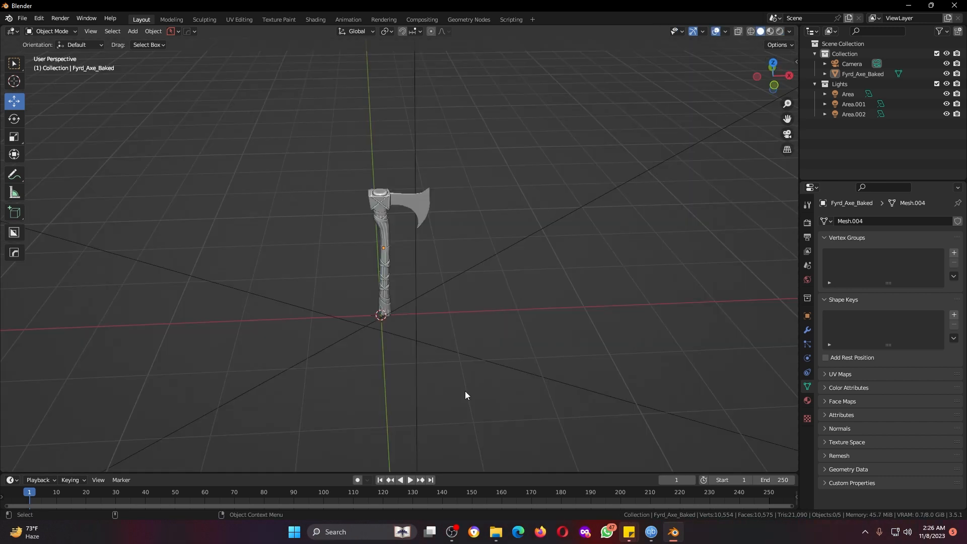
{"action": "mouse_move", "coordinate": [464, 392]}
{"action": "middle_mouse_down"}
{"action": "mouse_move", "coordinate": [487, 407]}
{"action": "mouse_move", "coordinate": [490, 394]}
{"action": "mouse_move", "coordinate": [426, 360]}
{"action": "mouse_move", "coordinate": [490, 395]}
{"action": "mouse_move", "coordinate": [458, 394]}
{"action": "middle_mouse_up"}
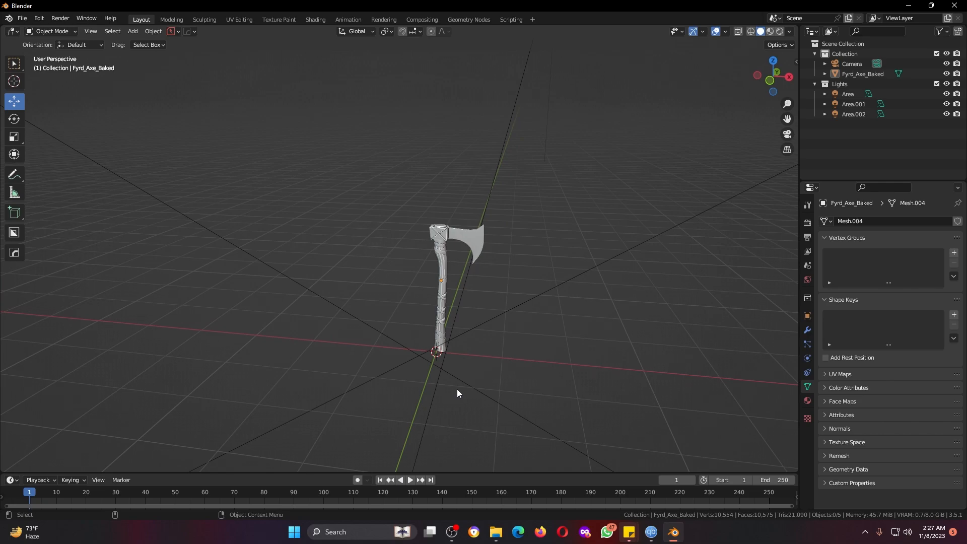
{"action": "left_click_drag", "start_coordinate": [2, 29], "coordinate": [281, 81]}
{"action": "scroll", "coordinate": [585, 255], "scroll_direction": "up", "scroll_amount": 4}
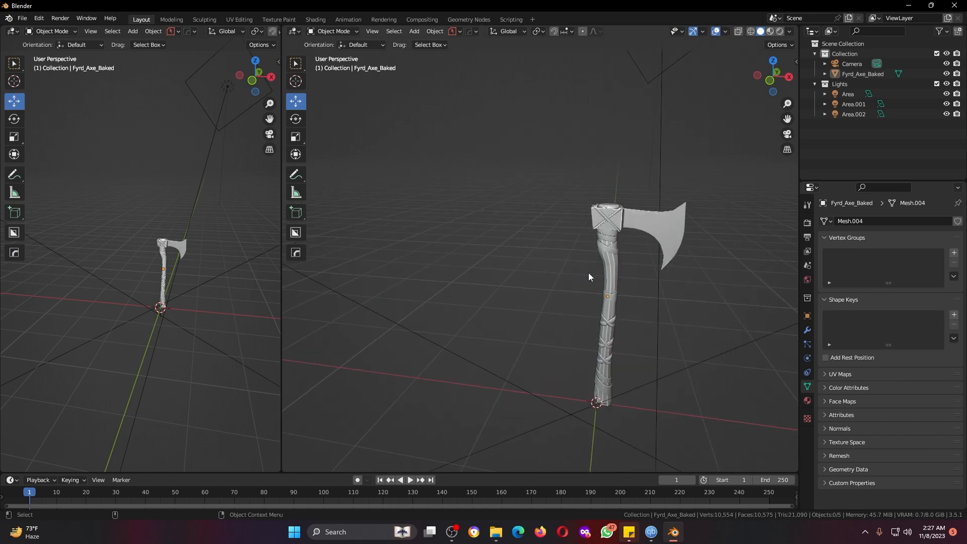
{"action": "left_click", "coordinate": [624, 227]}
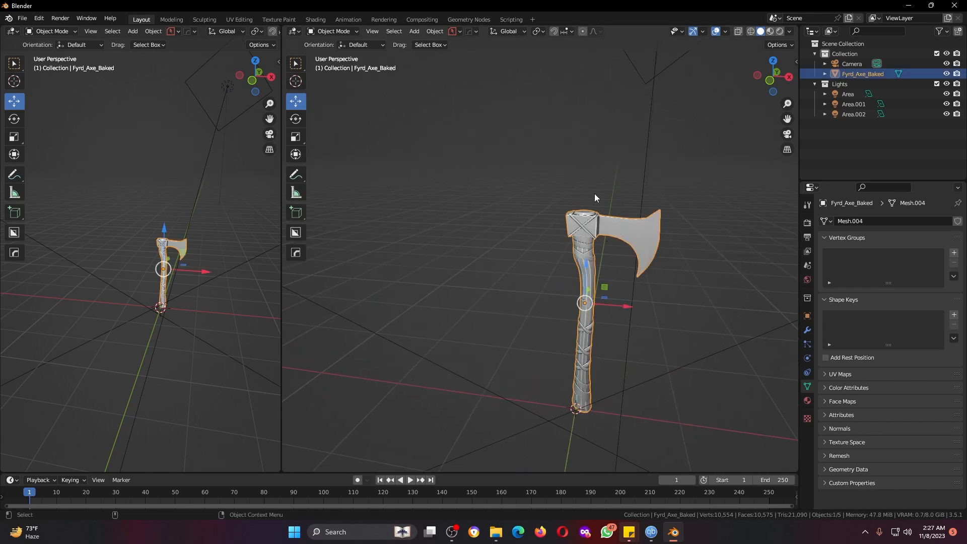
{"action": "left_click", "coordinate": [16, 35]}
{"action": "left_click", "coordinate": [39, 83]}
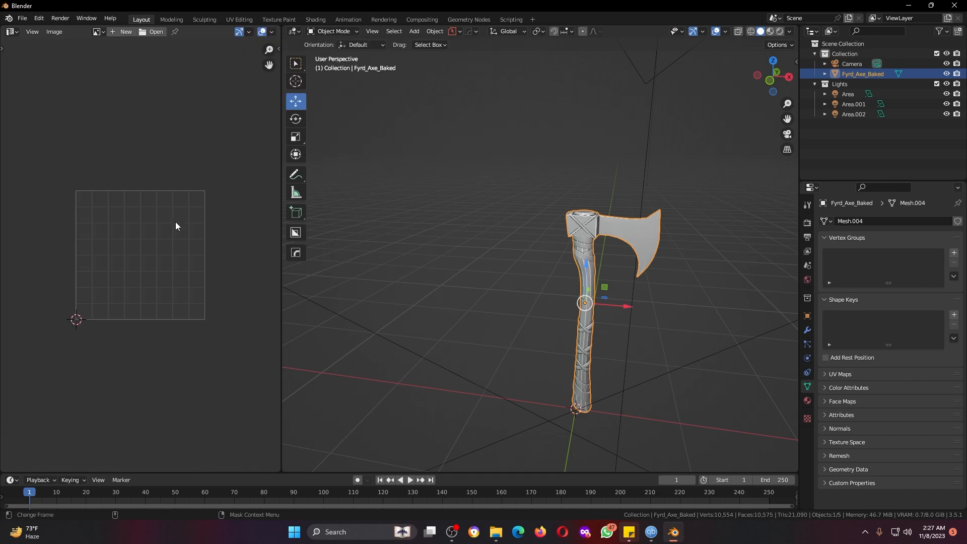
- Examine the axe's UV layout in Edit Mode, then return to Object Mode
{"action": "key", "text": "ctrl+Tab"}
{"action": "left_click", "coordinate": [662, 253]}
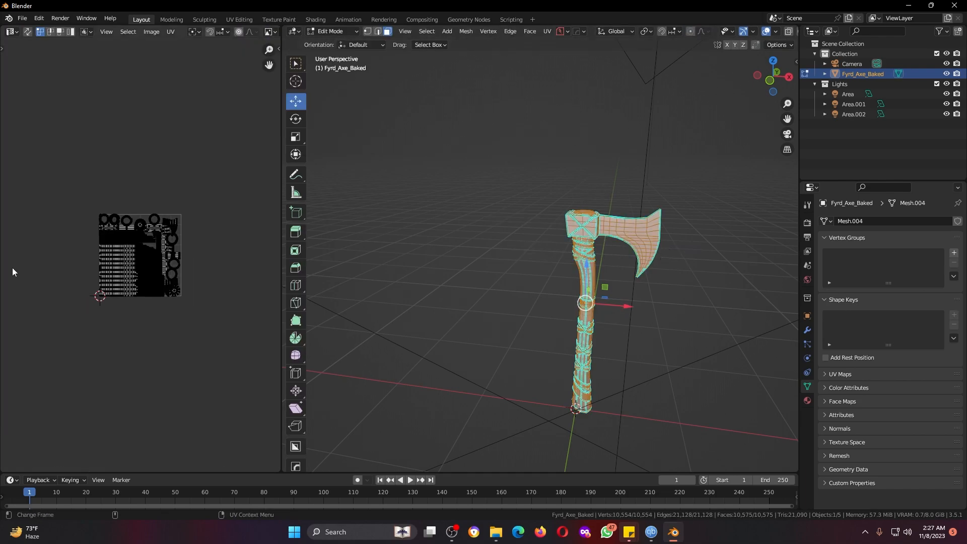
{"action": "scroll", "coordinate": [123, 316], "scroll_direction": "up", "scroll_amount": 4}
{"action": "scroll", "coordinate": [122, 316], "scroll_direction": "up", "scroll_amount": 1}
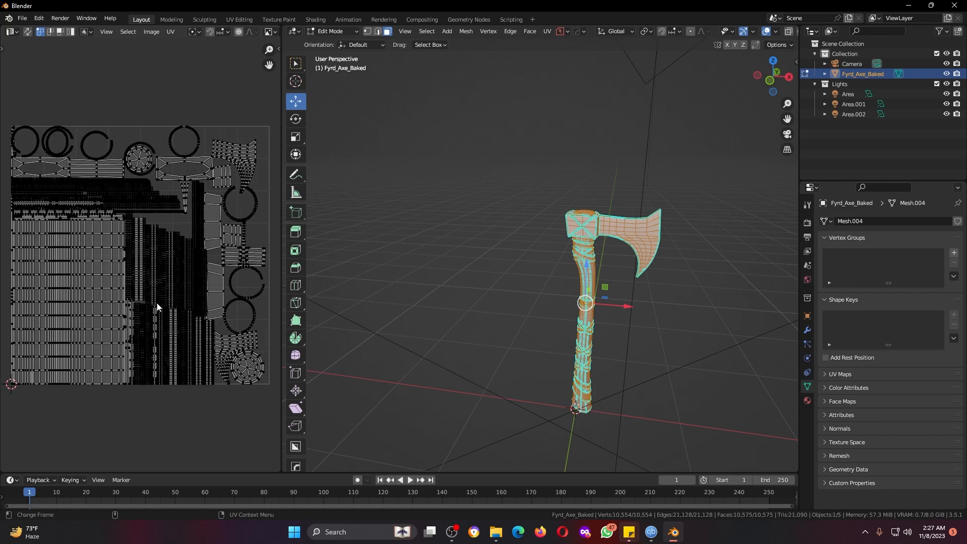
{"action": "scroll", "coordinate": [157, 304], "scroll_direction": "down", "scroll_amount": 1}
{"action": "key", "text": "Tab"}
{"action": "left_click", "coordinate": [584, 302]}
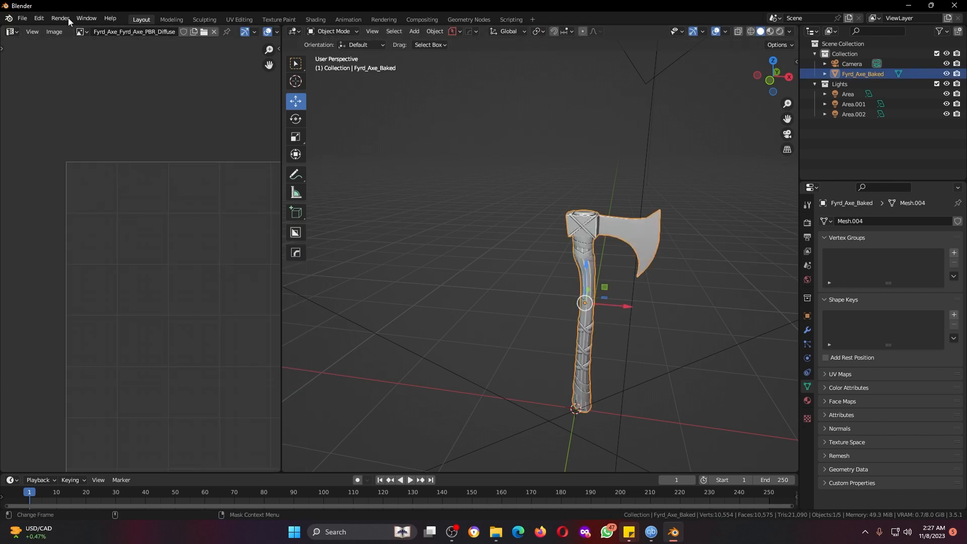
{"action": "left_click", "coordinate": [22, 18]}
{"action": "mouse_move", "coordinate": [66, 164]}
{"action": "left_click", "coordinate": [131, 252]}
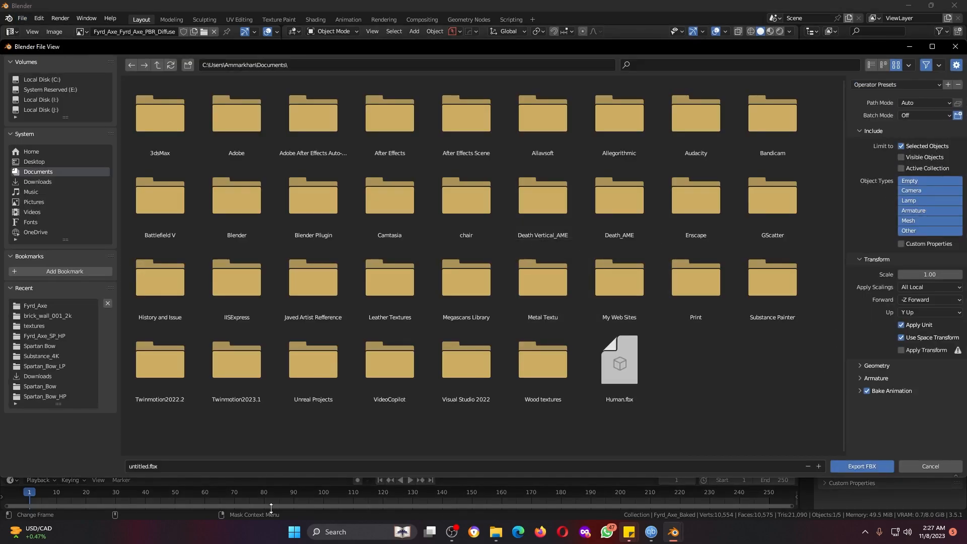
{"action": "left_click", "coordinate": [913, 467]}
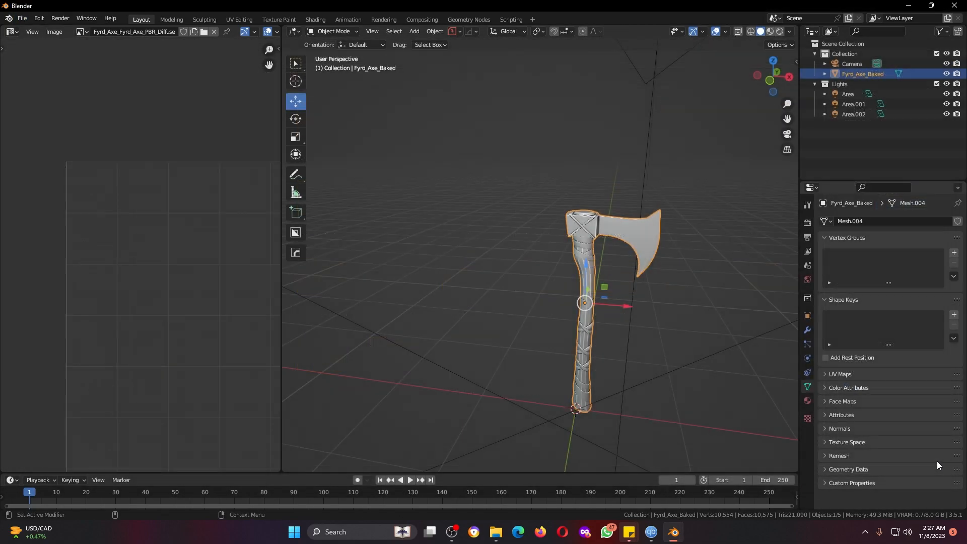
- Switch to Adobe Substance 3D Painter and set up a new project with document resolution 2048 and OpenGL normal map format
{"action": "left_click", "coordinate": [496, 249]}
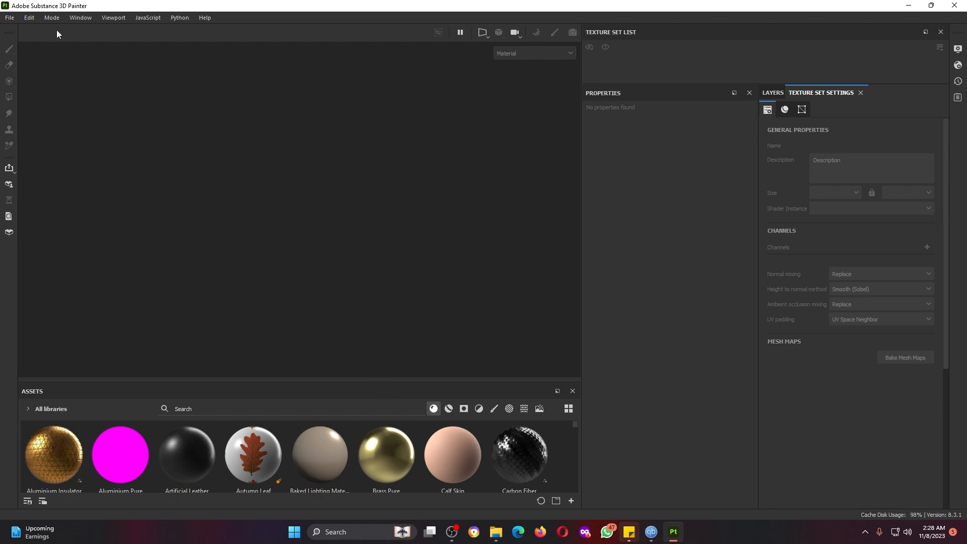
{"action": "left_click", "coordinate": [10, 18]}
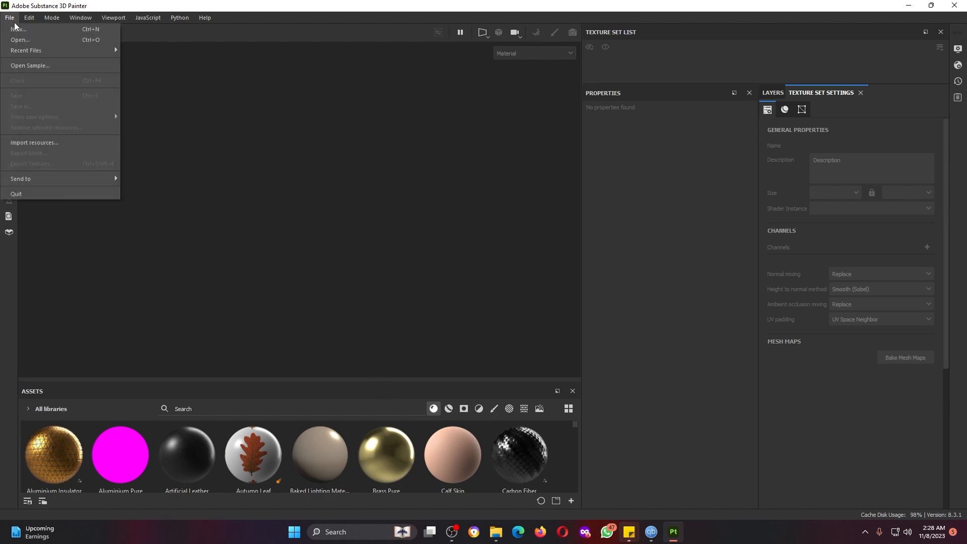
{"action": "left_click", "coordinate": [34, 35]}
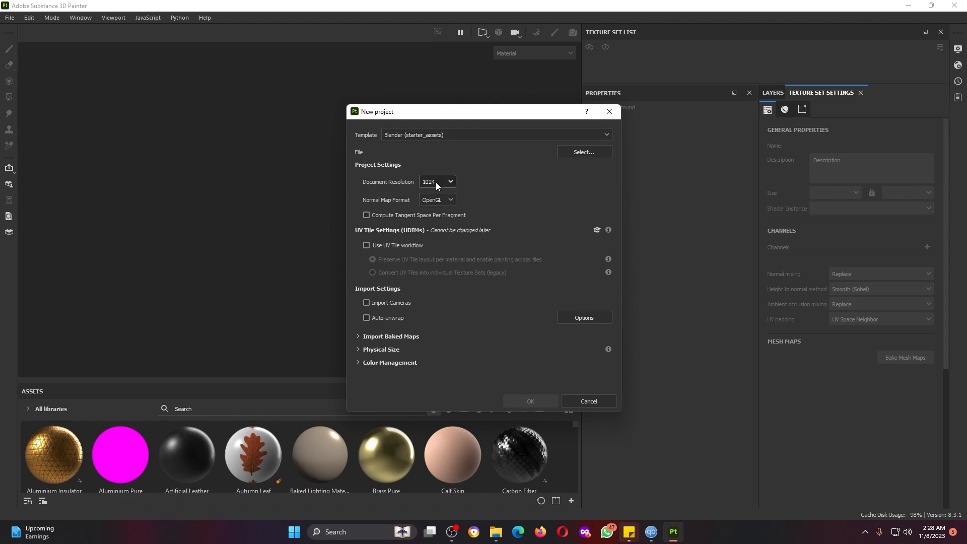
{"action": "left_click", "coordinate": [437, 182]}
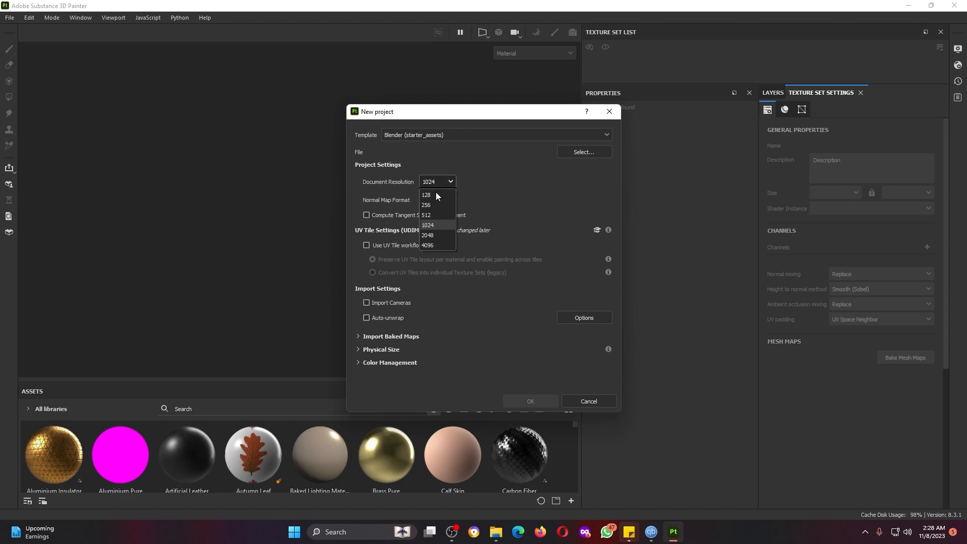
{"action": "left_click", "coordinate": [430, 236]}
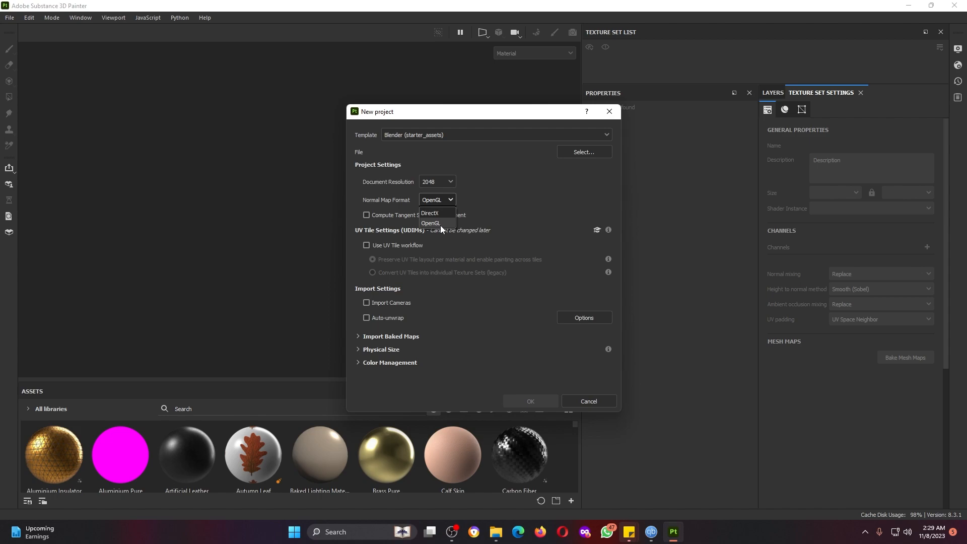
{"action": "left_click", "coordinate": [440, 224]}
- Choose Fyrd_Axe.fbx as the project mesh and create the project
{"action": "left_click", "coordinate": [587, 153]}
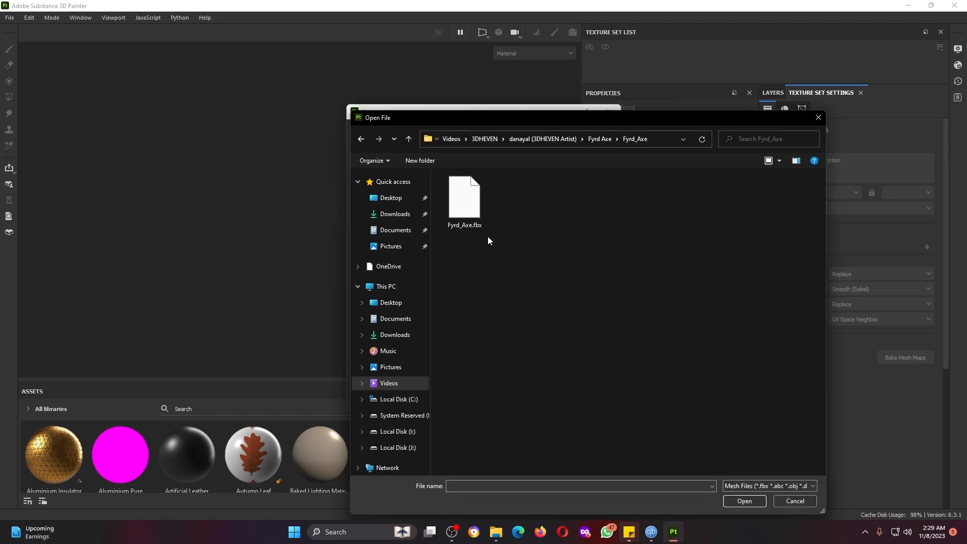
{"action": "left_click", "coordinate": [474, 222]}
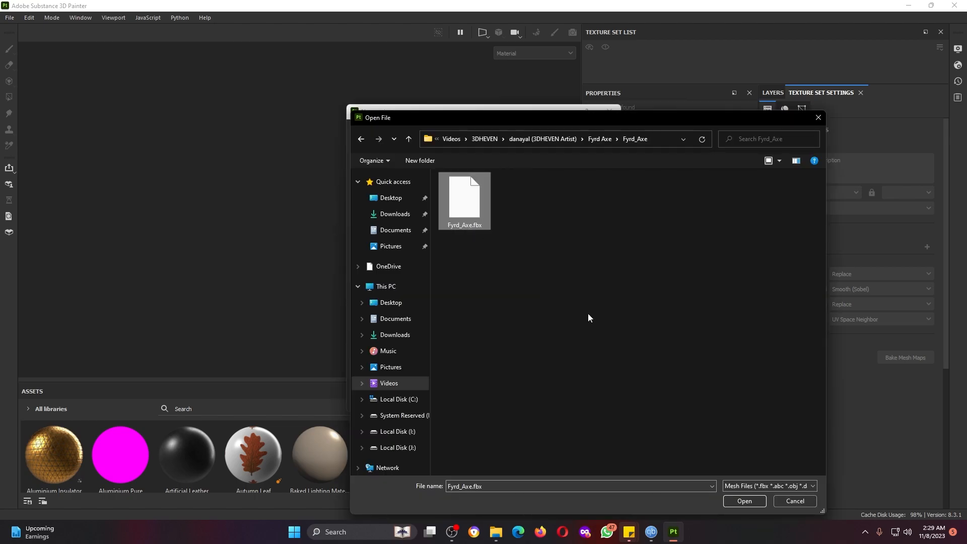
{"action": "left_click", "coordinate": [745, 501]}
{"action": "left_click", "coordinate": [531, 402]}
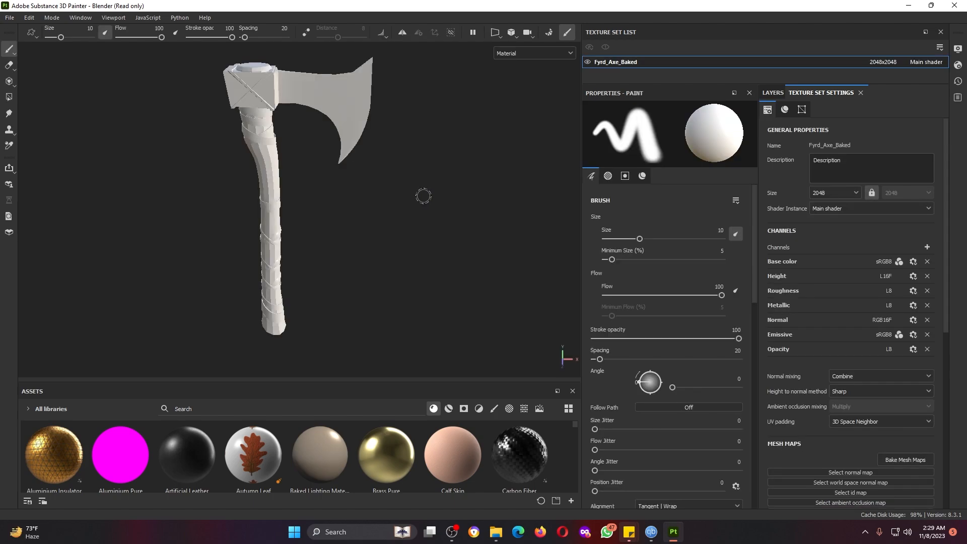
- Inspect the imported axe's head, blade and handle from several angles and distances
{"action": "key", "text": "alt"}
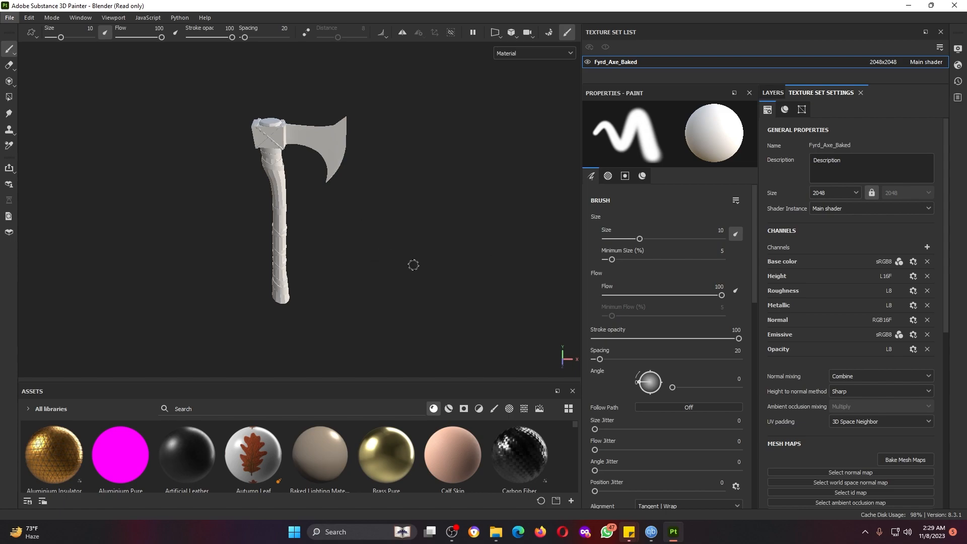
{"action": "mouse_move", "coordinate": [402, 224]}
{"action": "left_mouse_down", "text": "alt"}
{"action": "mouse_move", "coordinate": [443, 242]}
{"action": "mouse_move", "coordinate": [521, 242]}
{"action": "mouse_move", "coordinate": [353, 211]}
{"action": "mouse_move", "coordinate": [399, 259]}
{"action": "mouse_move", "coordinate": [499, 250]}
{"action": "mouse_move", "coordinate": [307, 238]}
{"action": "mouse_move", "coordinate": [531, 217]}
{"action": "mouse_move", "coordinate": [547, 195]}
{"action": "mouse_move", "coordinate": [630, 198]}
{"action": "mouse_move", "coordinate": [250, 190]}
{"action": "mouse_move", "coordinate": [335, 245]}
{"action": "left_mouse_up", "text": "alt"}
{"action": "scroll", "coordinate": [335, 245], "scroll_direction": "up", "scroll_amount": 2}
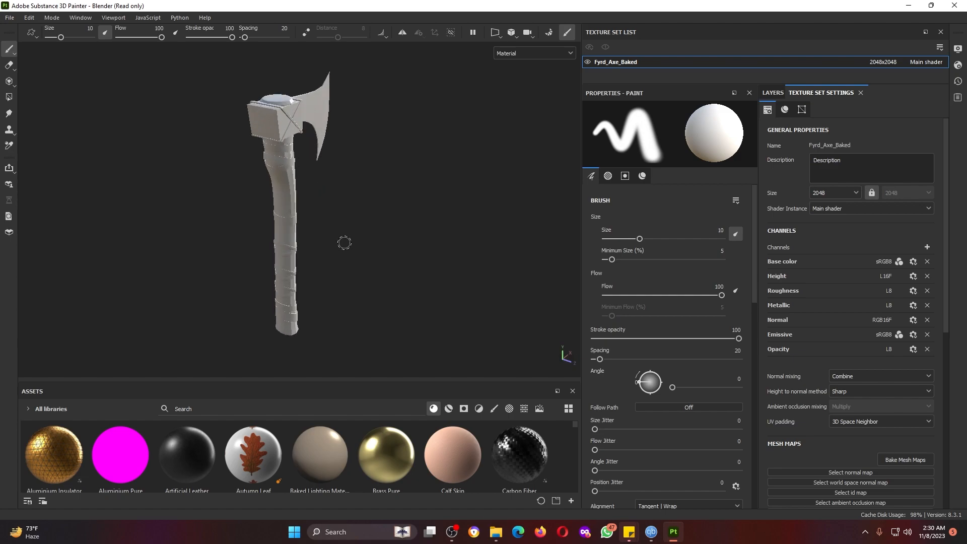
{"action": "left_click_drag", "start_coordinate": [345, 233], "coordinate": [200, 217], "text": "alt"}
{"action": "middle_click_drag", "start_coordinate": [200, 216], "coordinate": [292, 219], "text": "alt"}
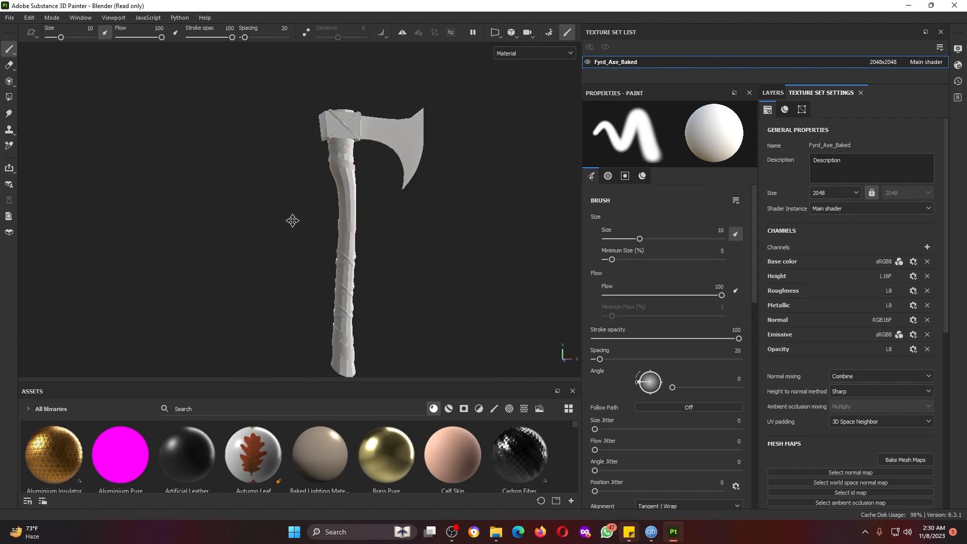
{"action": "scroll", "coordinate": [372, 217], "scroll_direction": "up", "scroll_amount": 5}
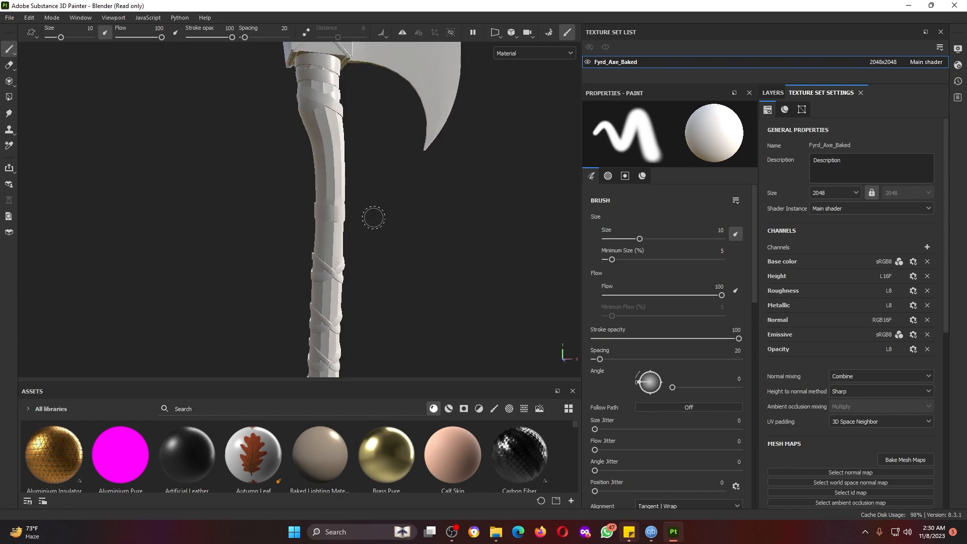
{"action": "scroll", "coordinate": [358, 218], "scroll_direction": "down", "scroll_amount": 2}
{"action": "mouse_move", "coordinate": [361, 237]}
{"action": "left_mouse_down", "text": "alt"}
{"action": "mouse_move", "coordinate": [421, 242]}
{"action": "mouse_move", "coordinate": [399, 255]}
{"action": "mouse_move", "coordinate": [358, 255]}
{"action": "left_mouse_up", "text": "alt"}
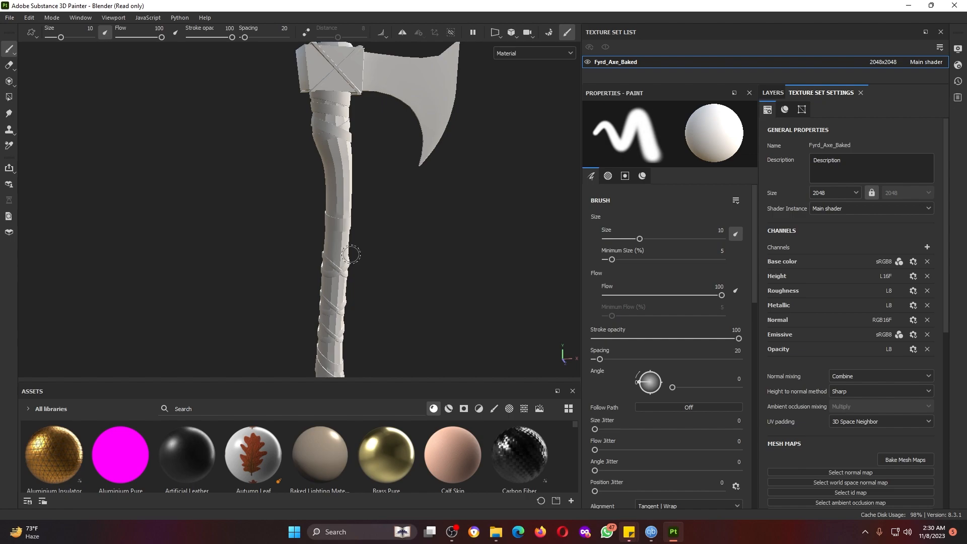
- Rotate the environment lighting until it evenly lights the front of the axe
{"action": "mouse_move", "coordinate": [419, 244]}
{"action": "right_mouse_down", "text": "shift"}
{"action": "mouse_move", "coordinate": [454, 252]}
{"action": "mouse_move", "coordinate": [245, 252]}
{"action": "mouse_move", "coordinate": [520, 256]}
{"action": "mouse_move", "coordinate": [262, 259]}
{"action": "mouse_move", "coordinate": [471, 259]}
{"action": "mouse_move", "coordinate": [284, 256]}
{"action": "right_mouse_up", "text": "shift"}
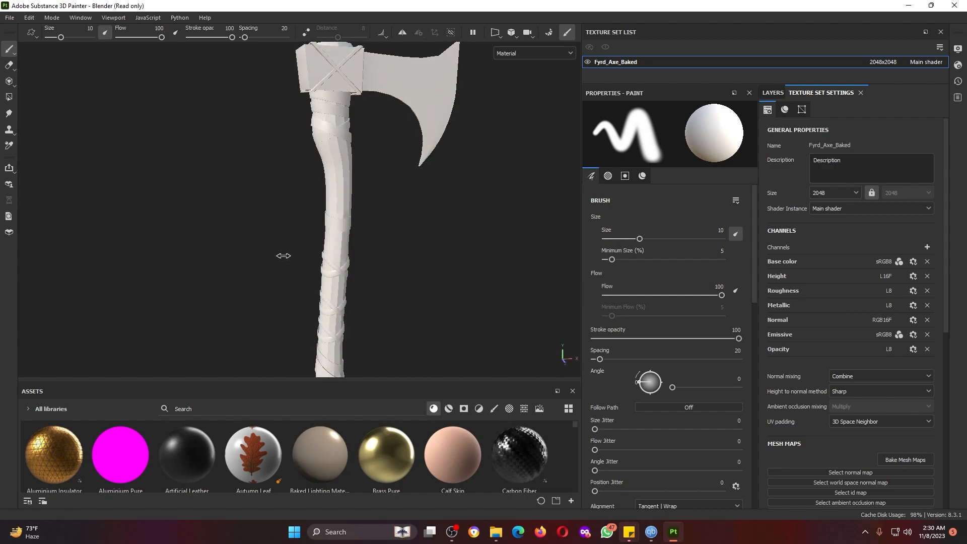
{"action": "mouse_move", "coordinate": [284, 256]}
{"action": "right_mouse_down", "text": "shift"}
{"action": "mouse_move", "coordinate": [244, 255]}
{"action": "mouse_move", "coordinate": [302, 255]}
{"action": "right_mouse_up", "text": "shift"}
{"action": "scroll", "coordinate": [376, 254], "scroll_direction": "down", "scroll_amount": 2}
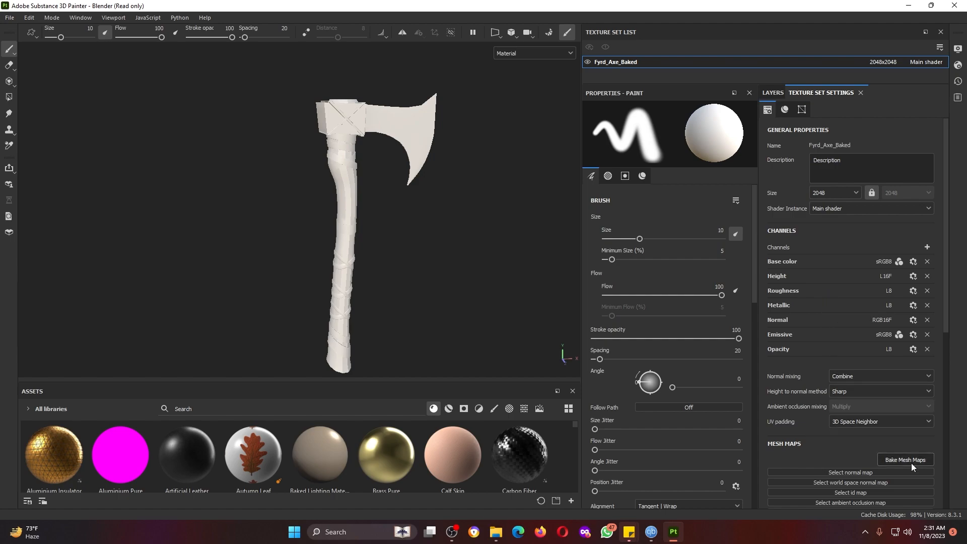
- Enter mesh map baking mode for the Fyrd_Axe_Baked texture set
{"action": "scroll", "coordinate": [857, 401], "scroll_direction": "down", "scroll_amount": 3}
{"action": "left_click", "coordinate": [774, 93]}
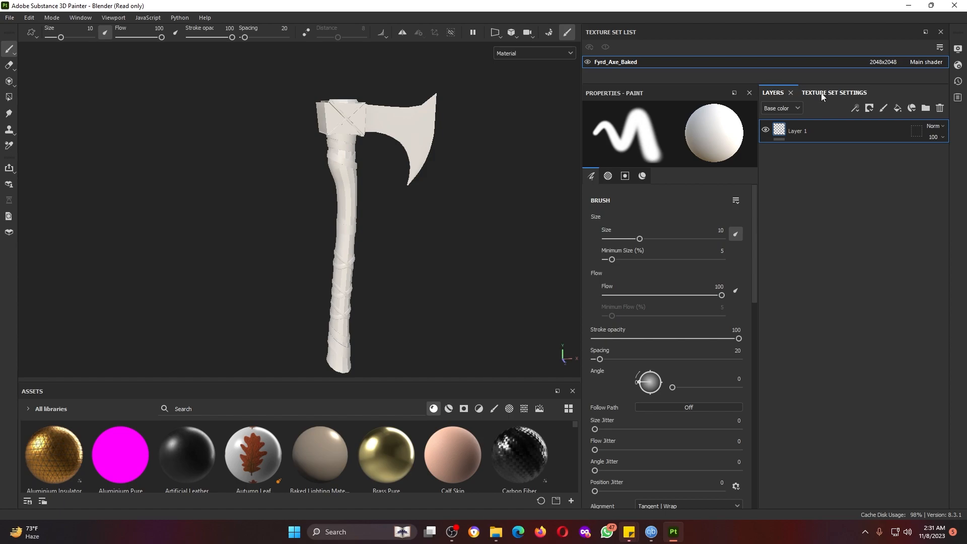
{"action": "left_click", "coordinate": [836, 94]}
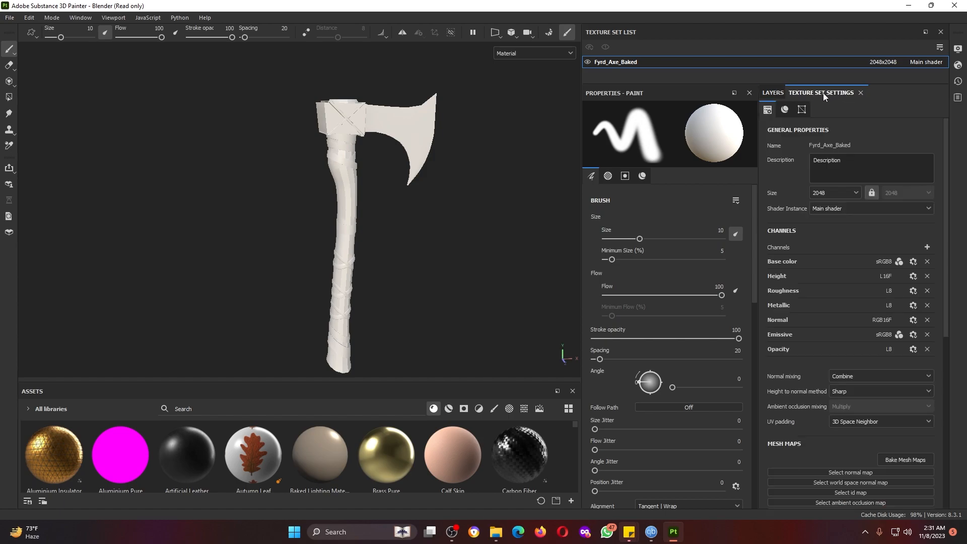
{"action": "scroll", "coordinate": [837, 302], "scroll_direction": "down", "scroll_amount": 1}
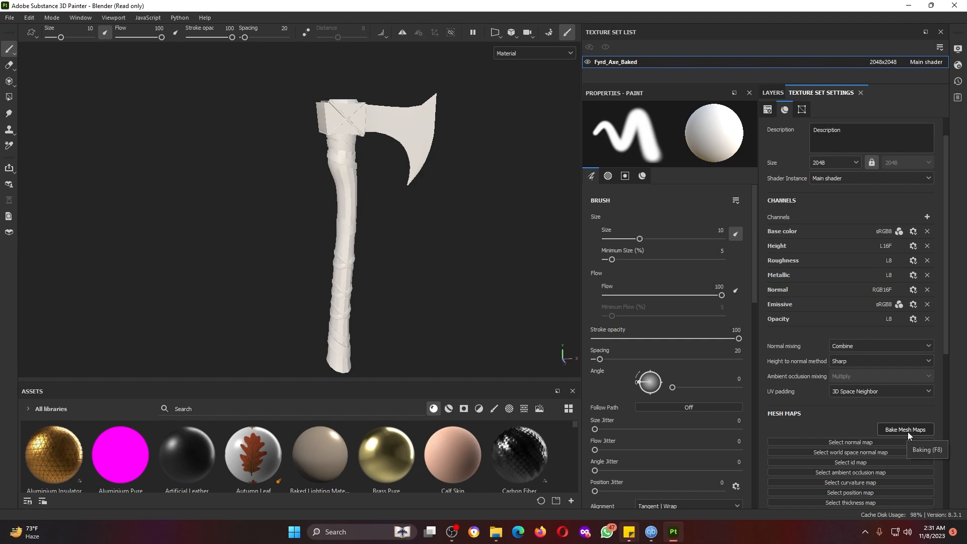
{"action": "left_click", "coordinate": [886, 432]}
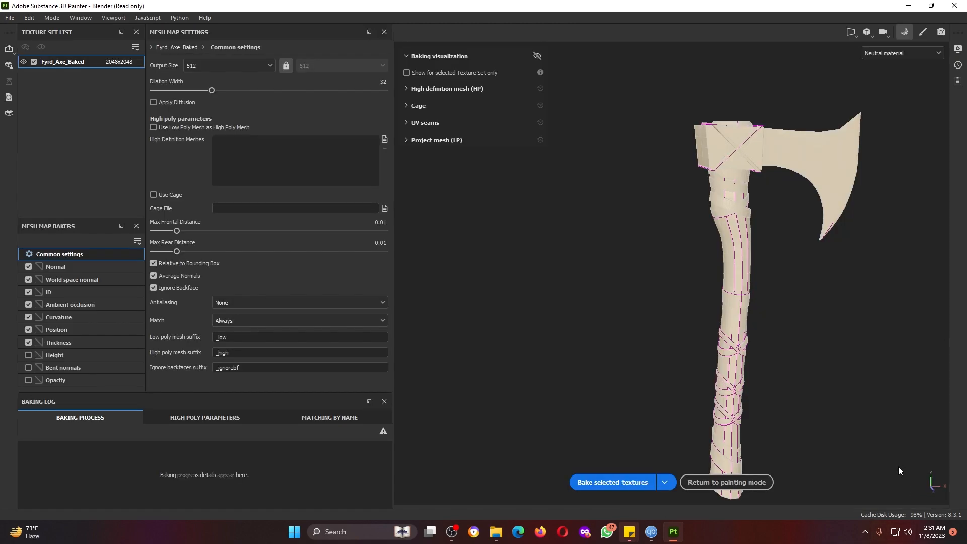
- Configure the bake with output size 2048, Apply Diffusion enabled, Supersampling 16x antialiasing and the Height map included
{"action": "left_click", "coordinate": [248, 66]}
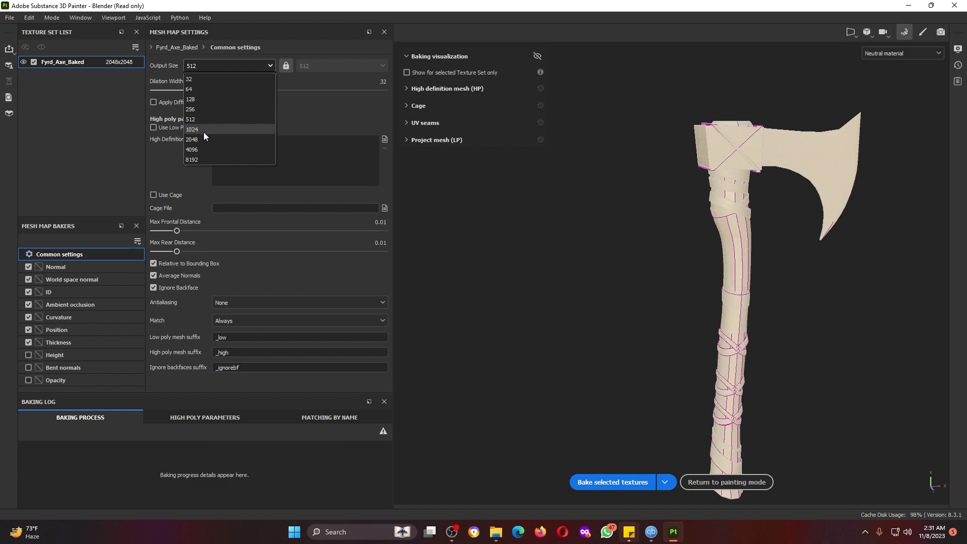
{"action": "left_click", "coordinate": [198, 139]}
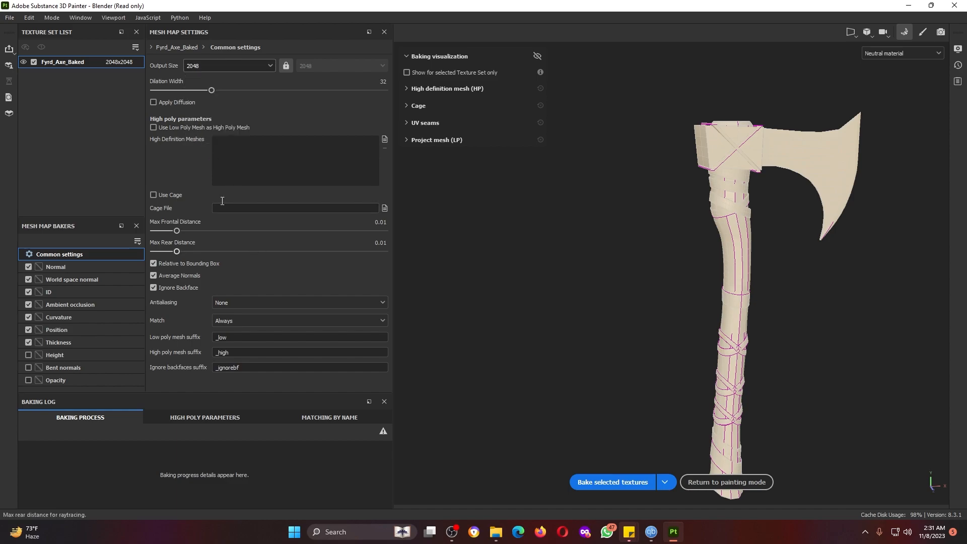
{"action": "left_click", "coordinate": [153, 102]}
{"action": "left_click", "coordinate": [239, 302]}
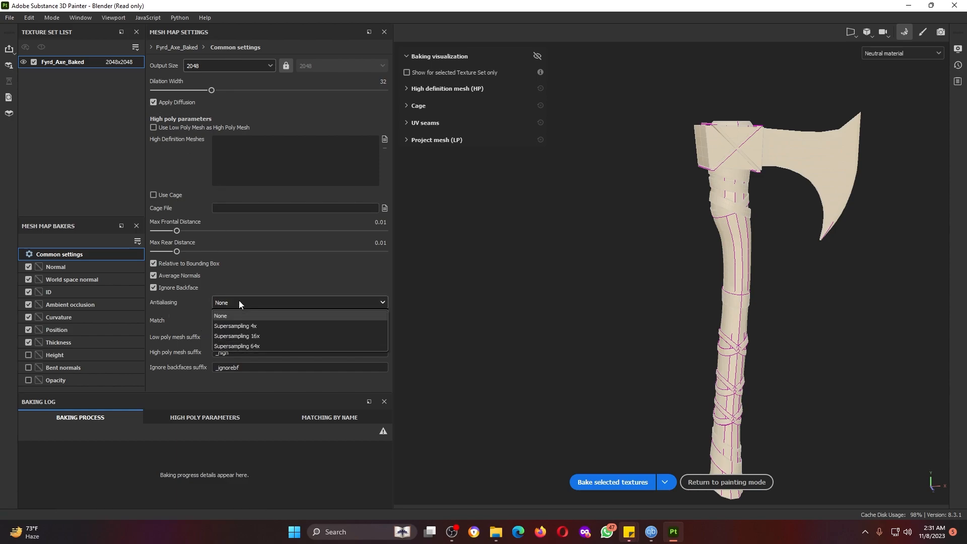
{"action": "left_click", "coordinate": [249, 336]}
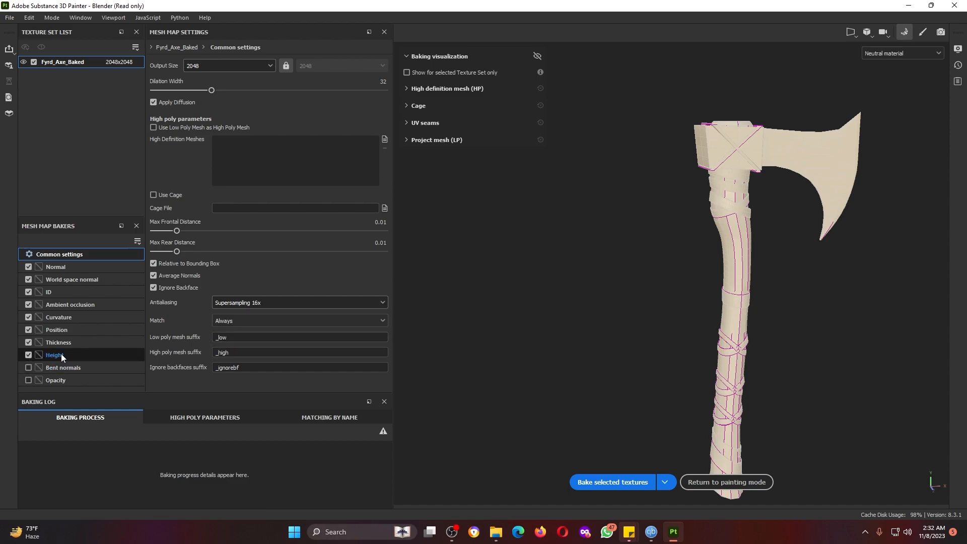
- Bake the selected mesh maps for the axe and return to painting mode
{"action": "left_click", "coordinate": [623, 484]}
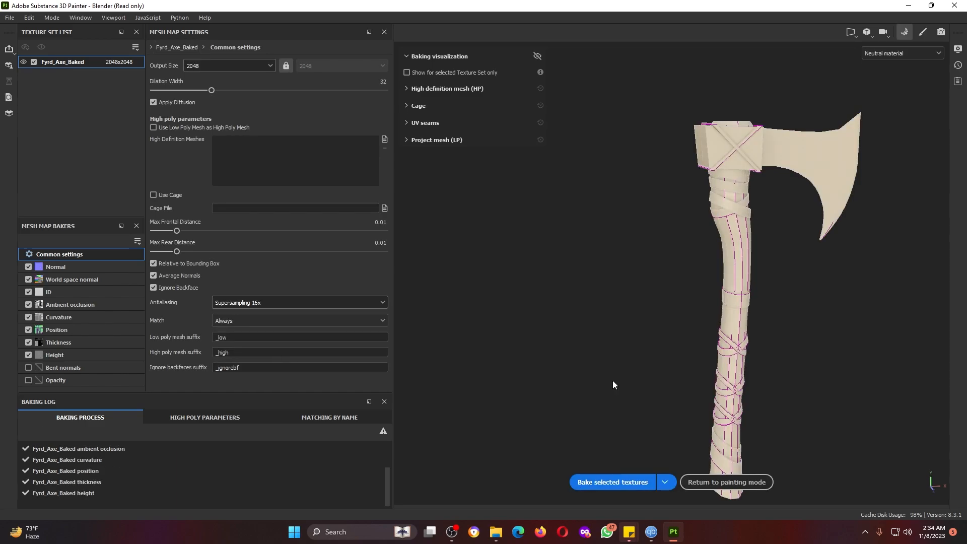
{"action": "left_click", "coordinate": [730, 485]}
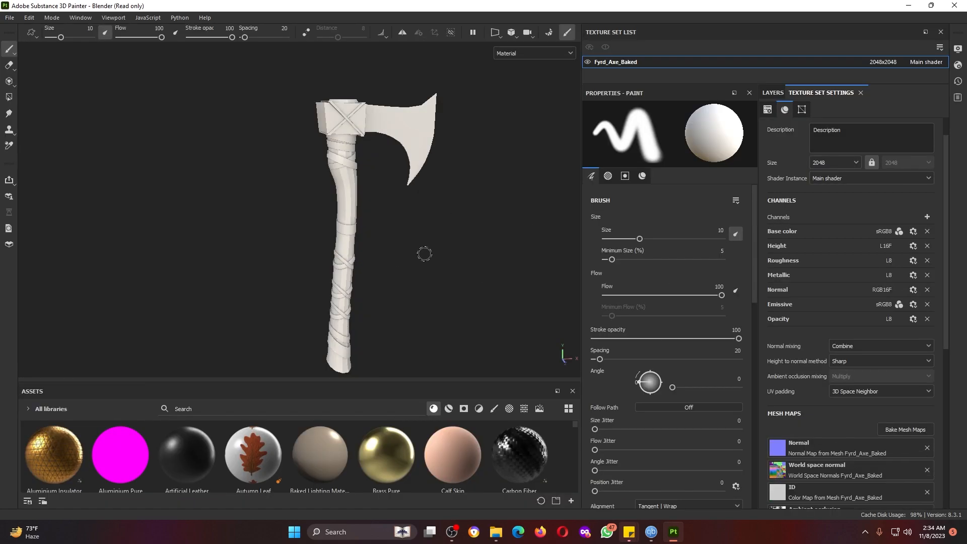
- Rotate the environment lighting around the axe to inspect the baked detail, and bring up the layer stack
{"action": "right_click_drag", "start_coordinate": [477, 234], "coordinate": [420, 241], "text": "shift"}
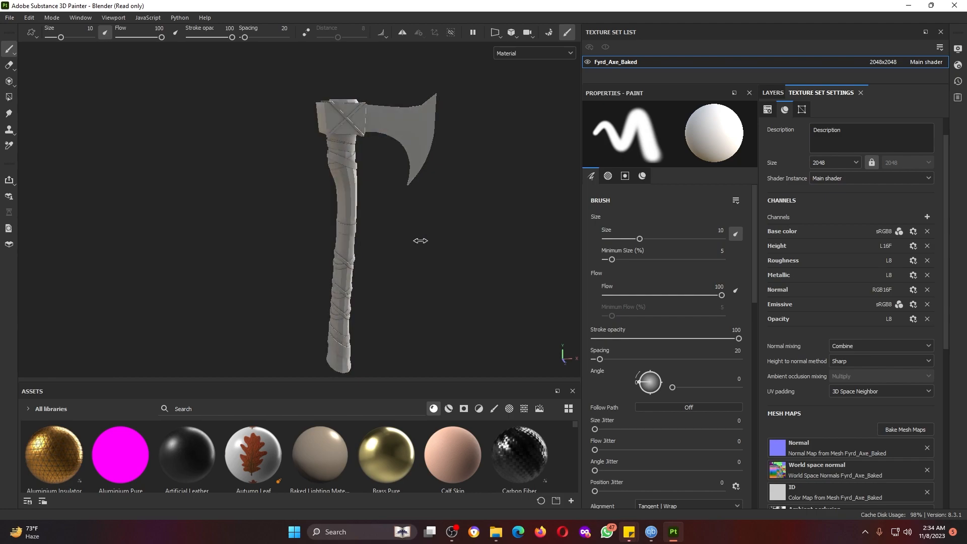
{"action": "right_click_drag", "start_coordinate": [417, 240], "coordinate": [397, 243], "text": "shift"}
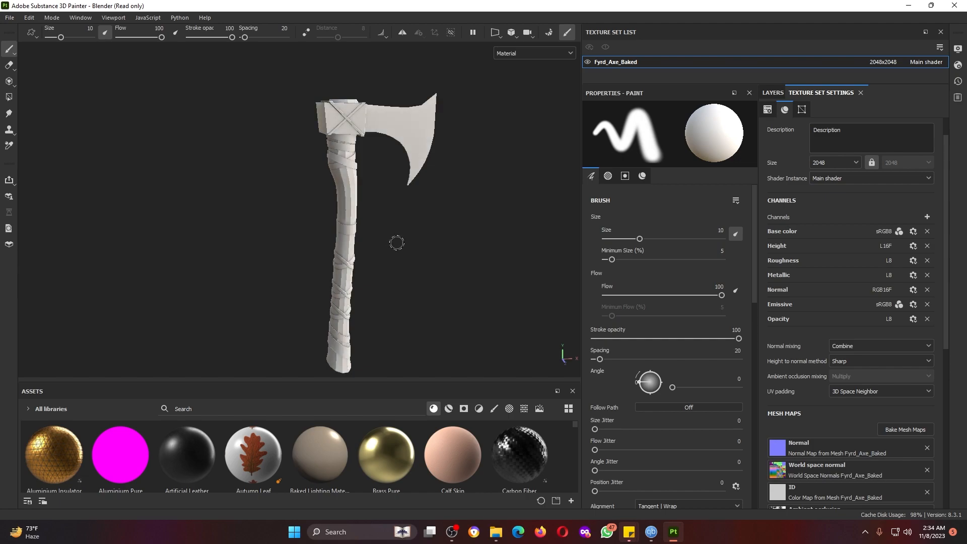
{"action": "left_click", "coordinate": [773, 92]}
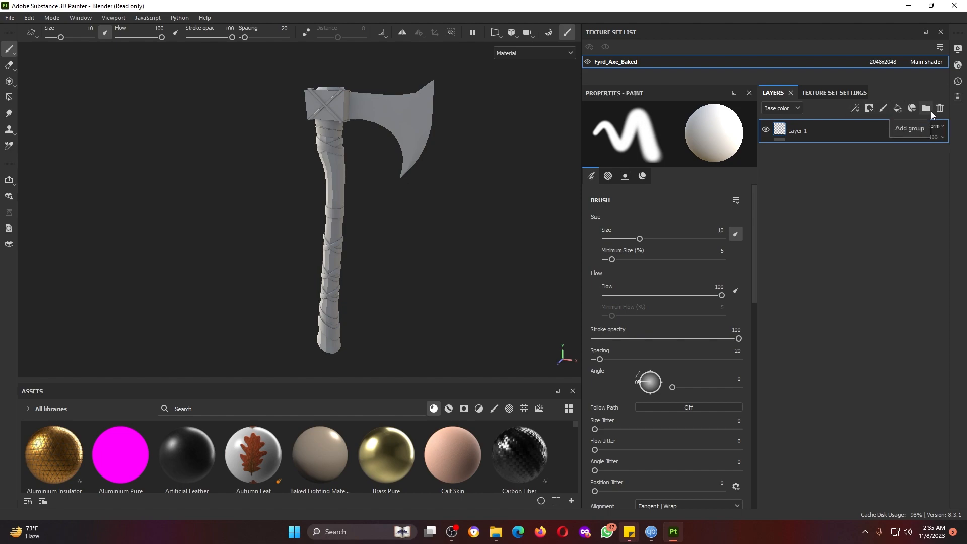
{"action": "left_click", "coordinate": [856, 111]}
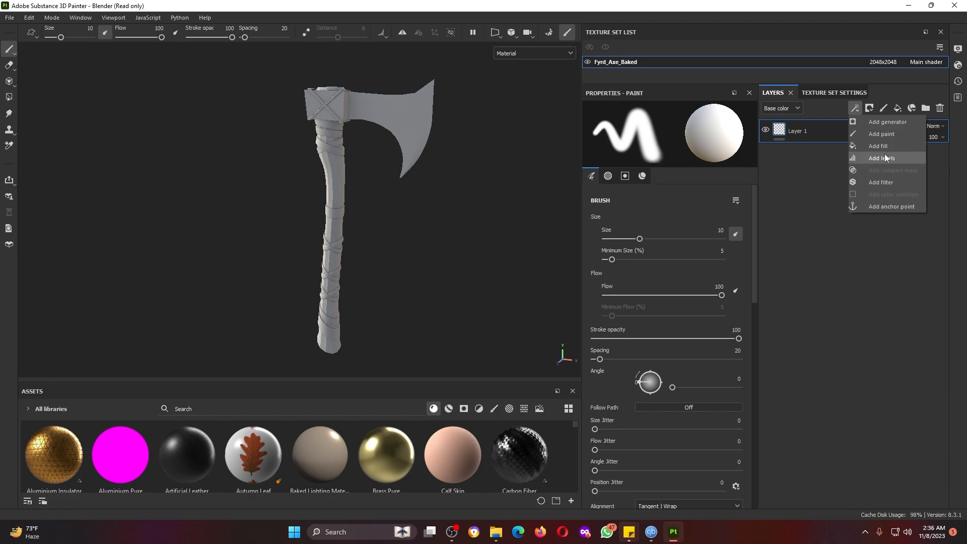
{"action": "left_click", "coordinate": [870, 109]}
{"action": "left_click", "coordinate": [884, 110]}
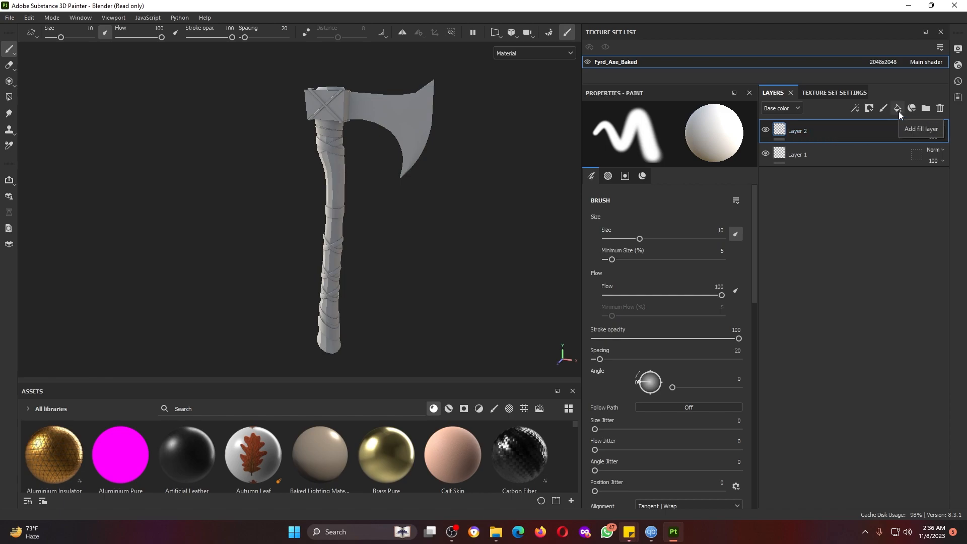
{"action": "left_click", "coordinate": [914, 110]}
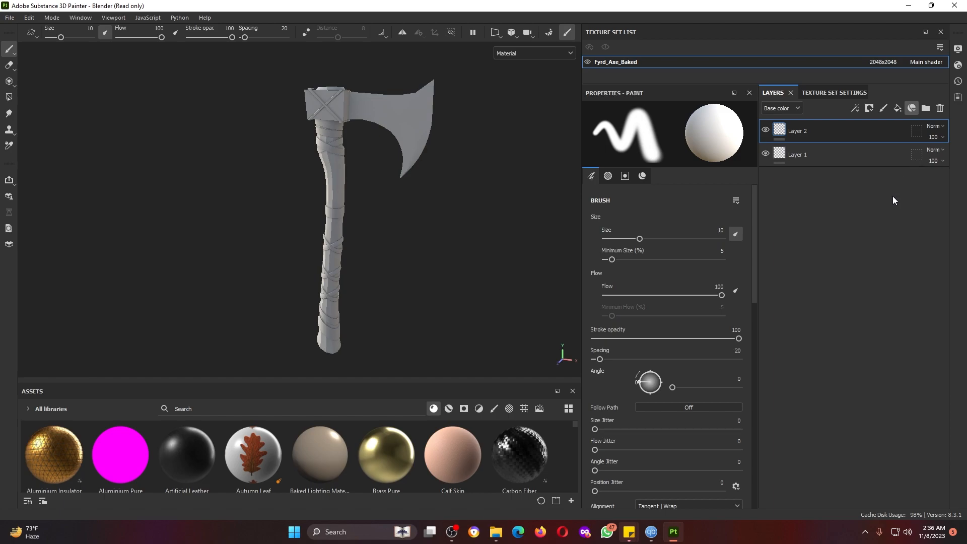
{"action": "left_click", "coordinate": [857, 289]}
{"action": "left_click", "coordinate": [940, 108]}
- Replace the default paint layer with a new fill layer and set its base color to bright red
{"action": "left_click", "coordinate": [839, 137]}
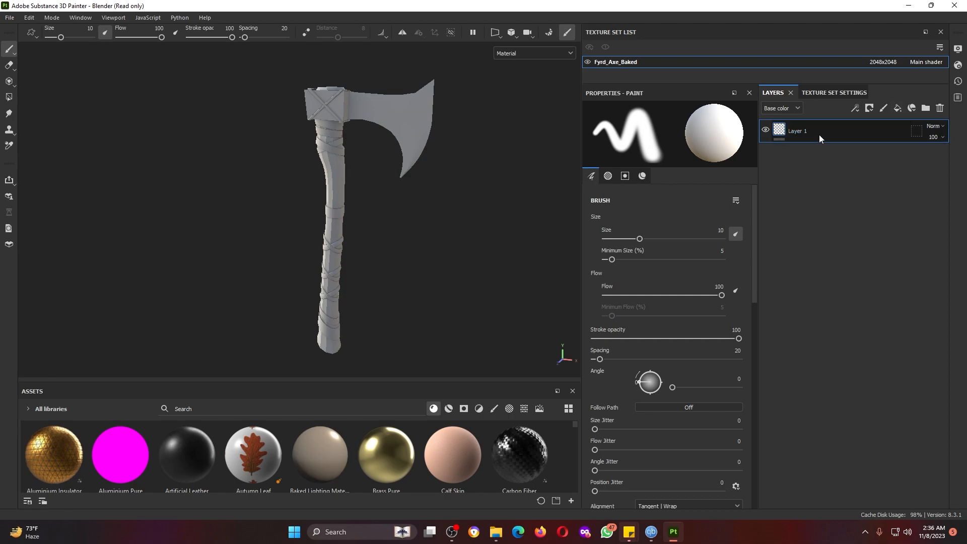
{"action": "key", "text": "Delete"}
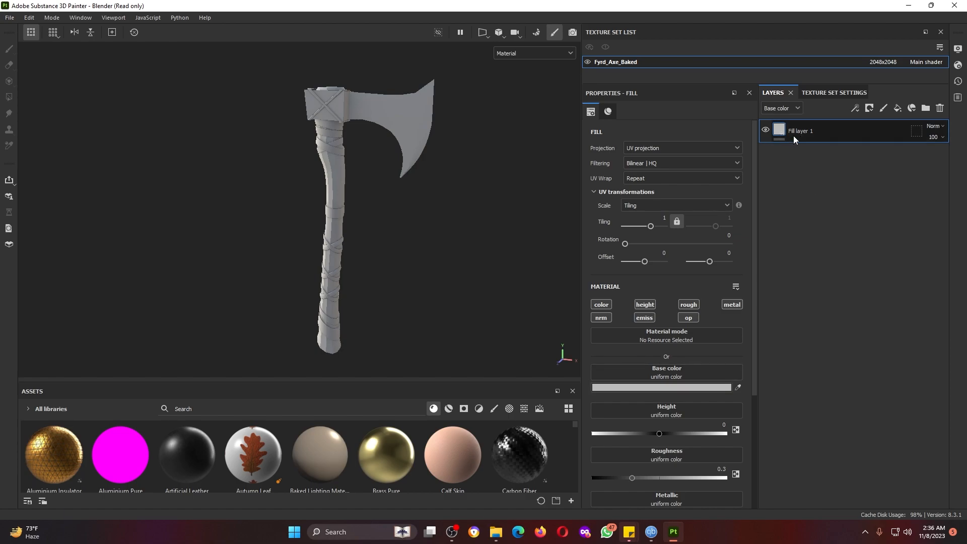
{"action": "left_click", "coordinate": [687, 389]}
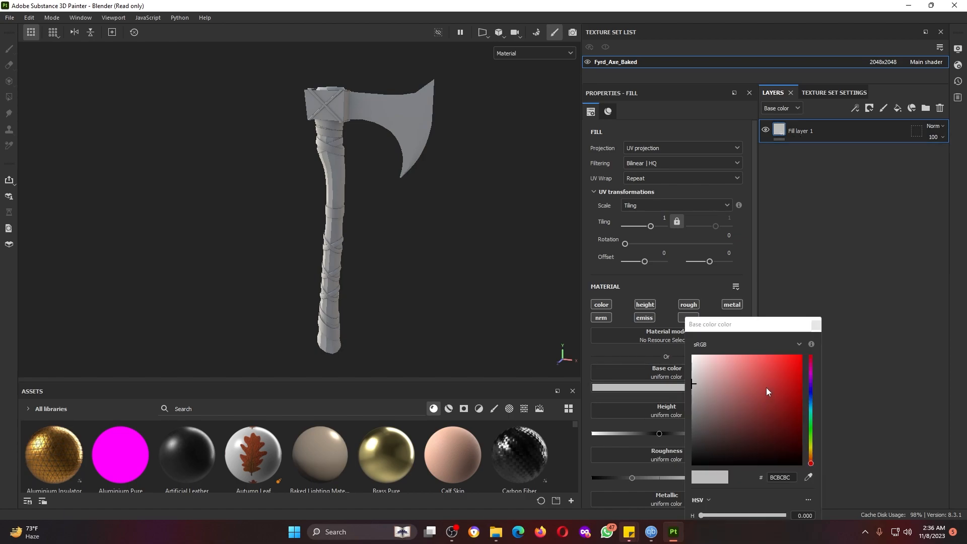
{"action": "left_click", "coordinate": [799, 364]}
{"action": "left_click", "coordinate": [763, 177]}
- Rename the red fill layer Wood and put it in a folder also named Wood
{"action": "double_click", "coordinate": [808, 134]}
{"action": "type", "text": "Wood"}
{"action": "key", "text": "Return"}
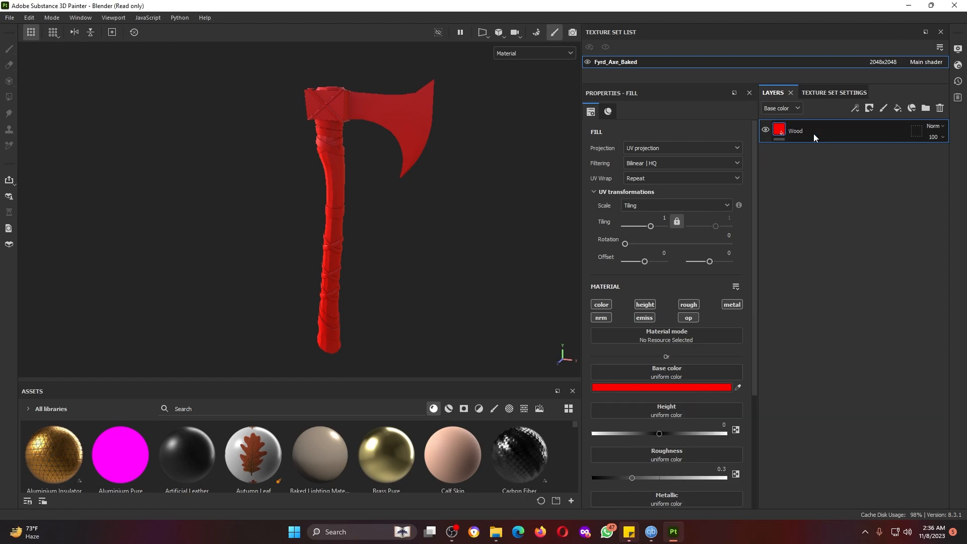
{"action": "key", "text": "ctrl+g"}
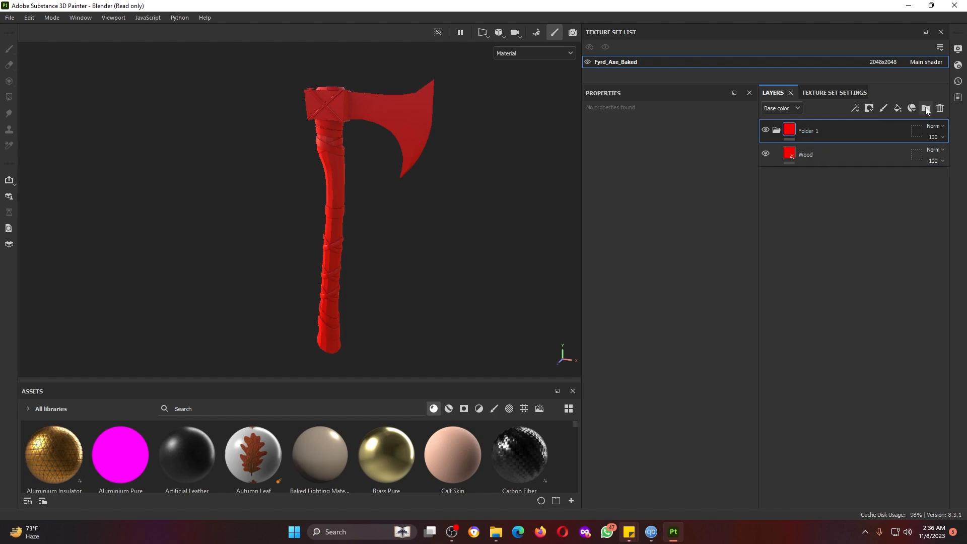
{"action": "double_click", "coordinate": [809, 131]}
{"action": "type", "text": "Wood"}
{"action": "key", "text": "Return"}
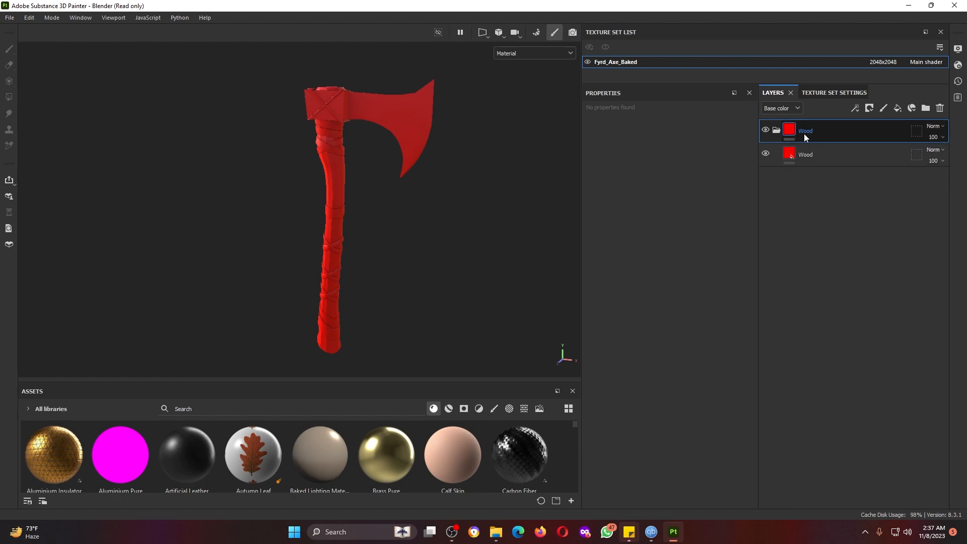
- Add a black mask to the Wood folder and reveal it on the axe handle using Polygon Fill in mesh fill mode
{"action": "left_click", "coordinate": [869, 107]}
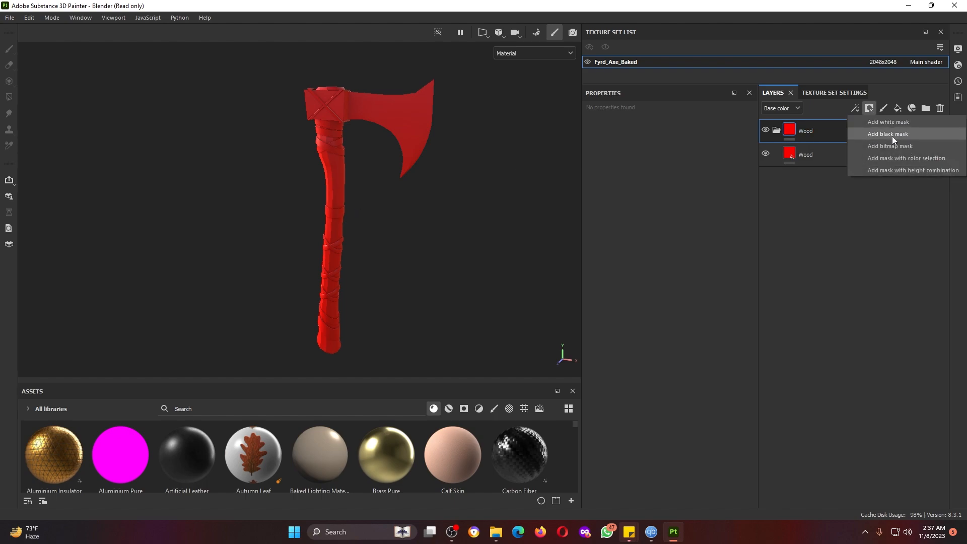
{"action": "left_click", "coordinate": [893, 134]}
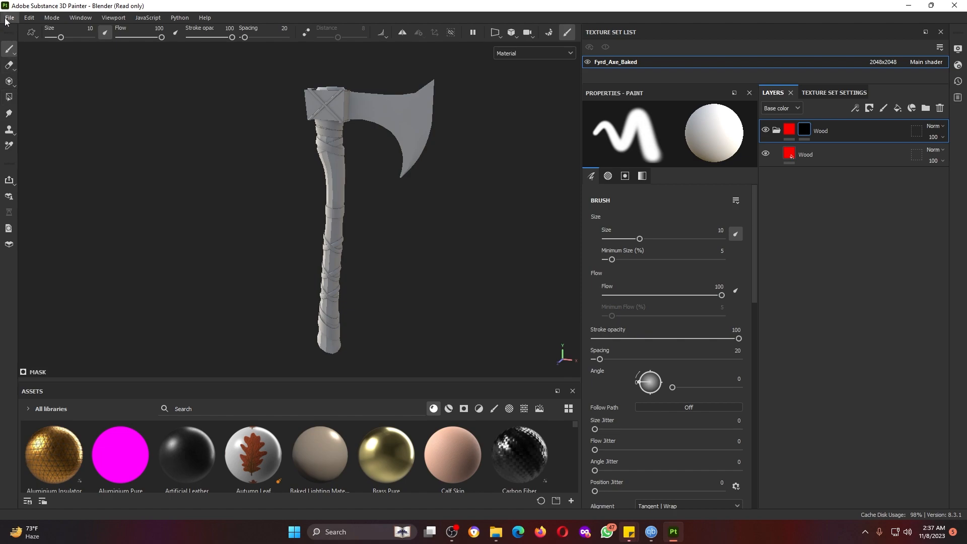
{"action": "left_click", "coordinate": [9, 98]}
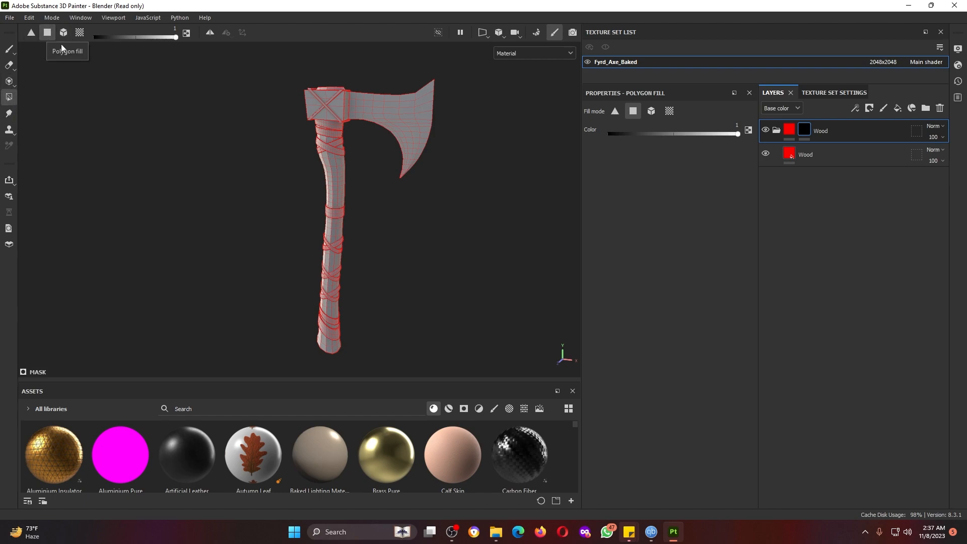
{"action": "scroll", "coordinate": [343, 191], "scroll_direction": "up", "scroll_amount": 6}
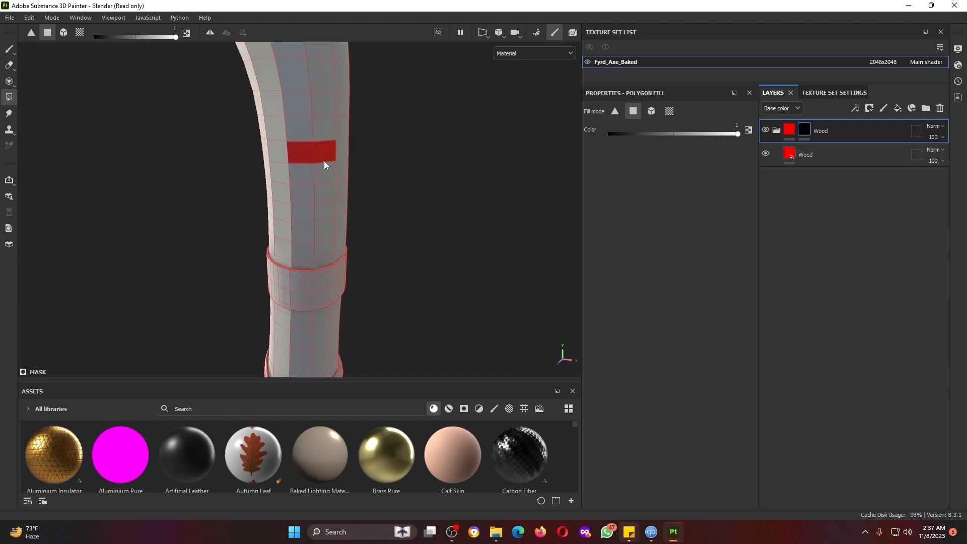
{"action": "key", "text": "ctrl+z"}
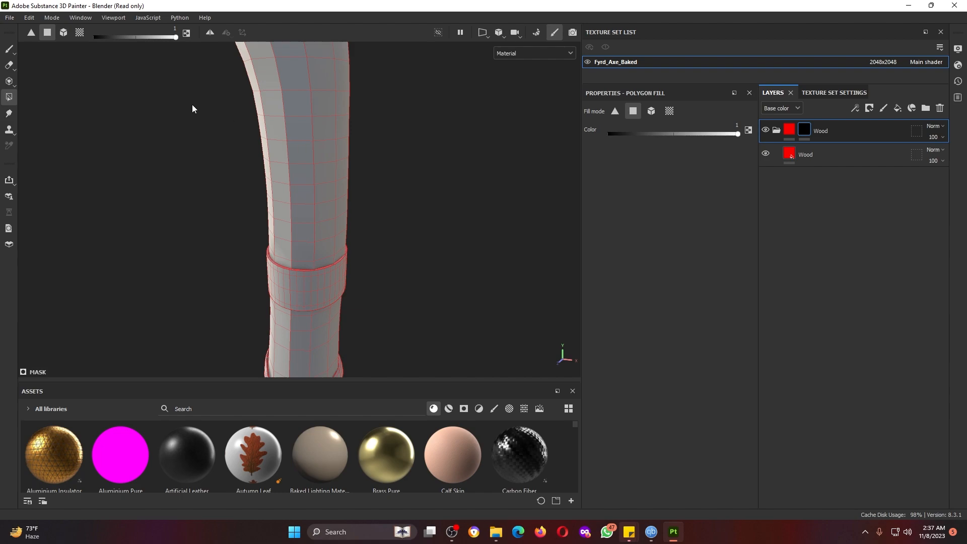
{"action": "left_click", "coordinate": [64, 34]}
{"action": "scroll", "coordinate": [323, 180], "scroll_direction": "down", "scroll_amount": 2}
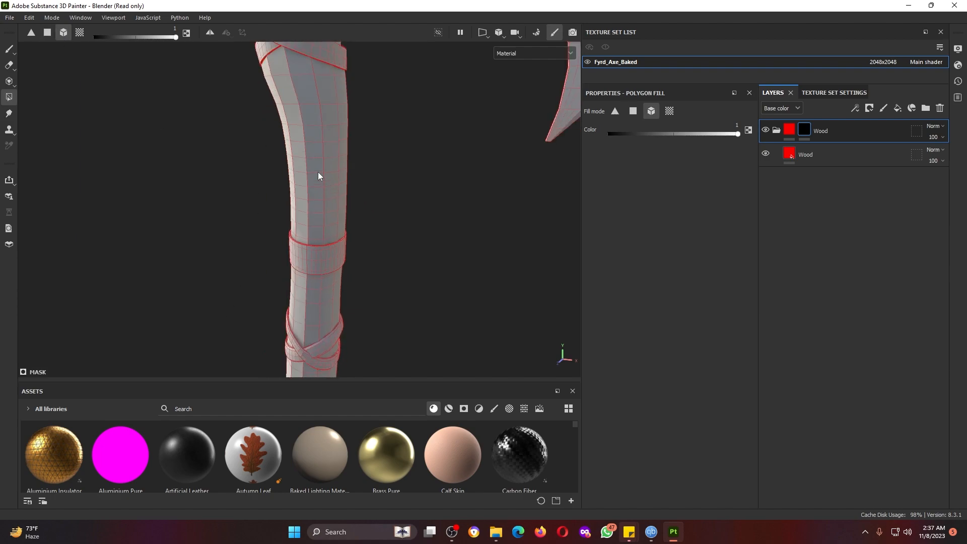
{"action": "left_click", "coordinate": [322, 180]}
{"action": "scroll", "coordinate": [360, 245], "scroll_direction": "down", "scroll_amount": 4}
{"action": "left_click_drag", "start_coordinate": [404, 249], "coordinate": [467, 274], "text": "alt"}
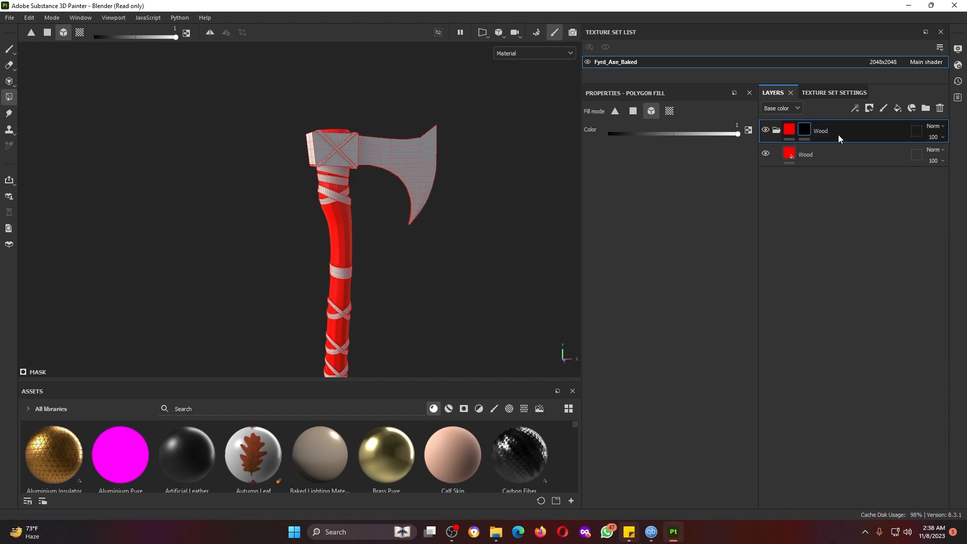
- Add a fill layer above the Wood folder and set its base color to green 5A9437
{"action": "left_click", "coordinate": [898, 108]}
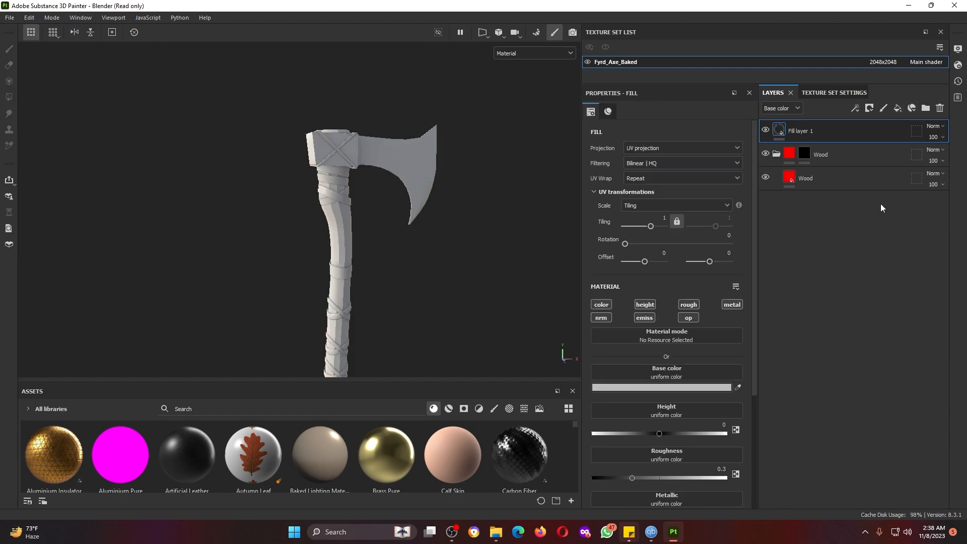
{"action": "left_click", "coordinate": [665, 387]}
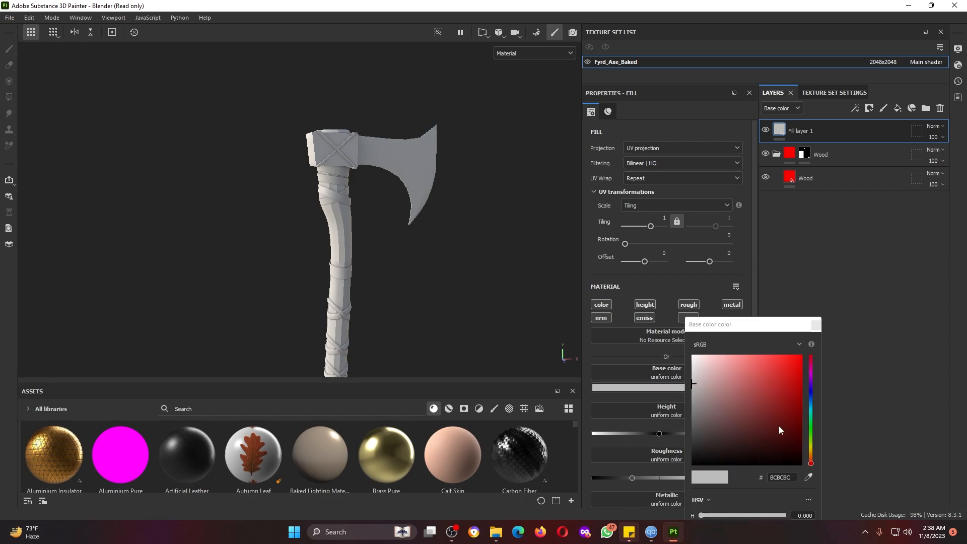
{"action": "left_click", "coordinate": [811, 436]}
{"action": "left_click", "coordinate": [771, 398]}
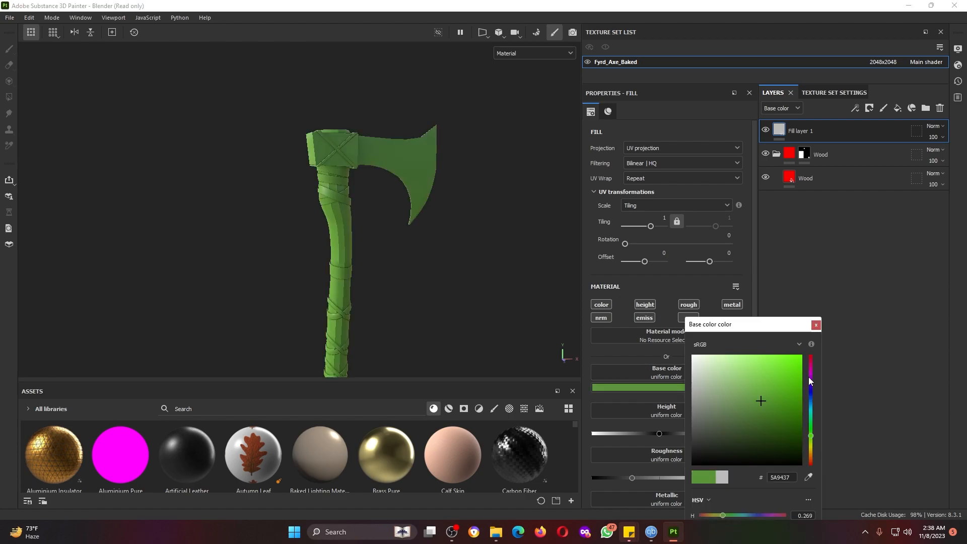
{"action": "left_click", "coordinate": [816, 325]}
- Rename the green fill layer Leather and put it in a folder also named Leather
{"action": "double_click", "coordinate": [807, 134]}
{"action": "type", "text": "Leather"}
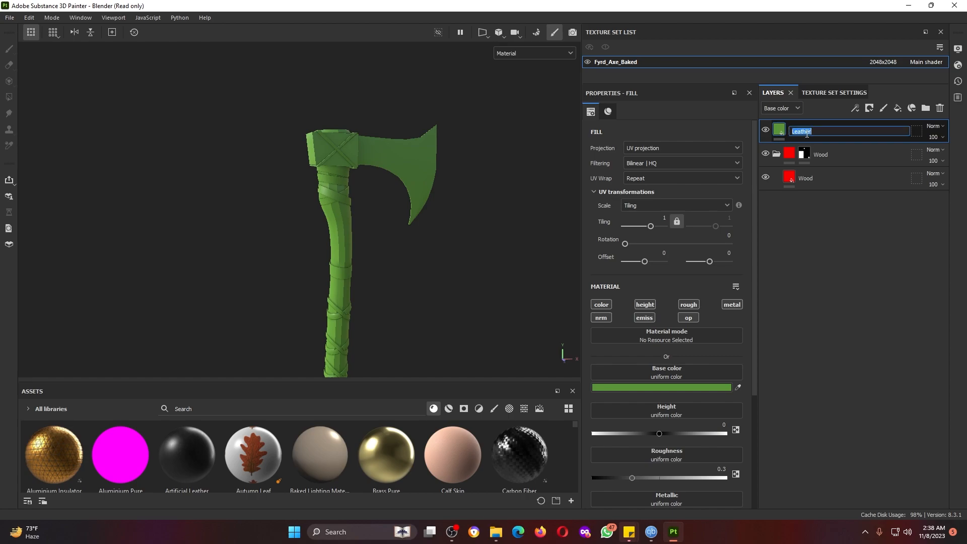
{"action": "key", "text": "Return"}
{"action": "key", "text": "ctrl+g"}
{"action": "double_click", "coordinate": [813, 130]}
{"action": "type", "text": "Leather"}
{"action": "key", "text": "Return"}
- Add a black mask to the Leather folder and fill the upper handle wraps and the crossed straps on the axe head
{"action": "left_click", "coordinate": [871, 111]}
{"action": "left_click", "coordinate": [876, 134]}
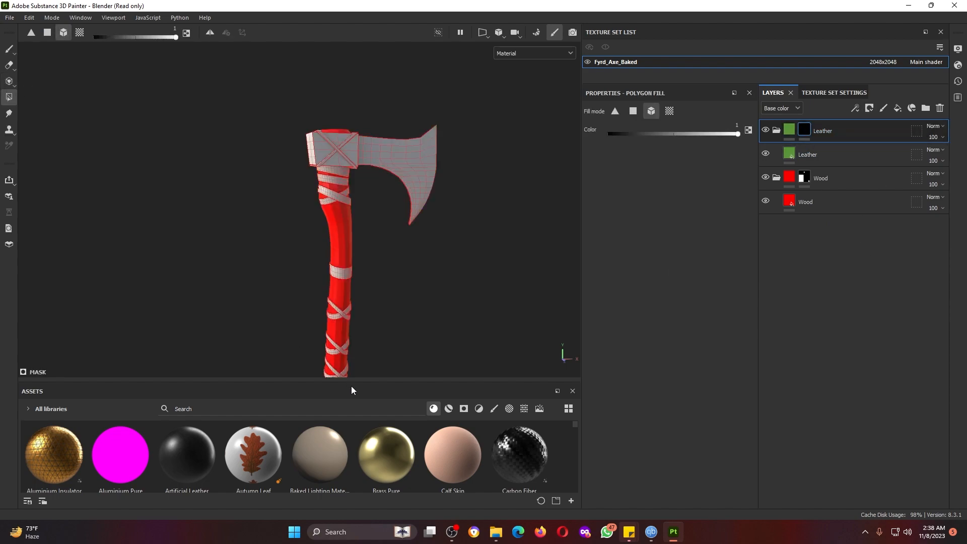
{"action": "left_click", "coordinate": [348, 199]}
{"action": "scroll", "coordinate": [347, 199], "scroll_direction": "up", "scroll_amount": 4}
{"action": "left_click", "coordinate": [348, 176]}
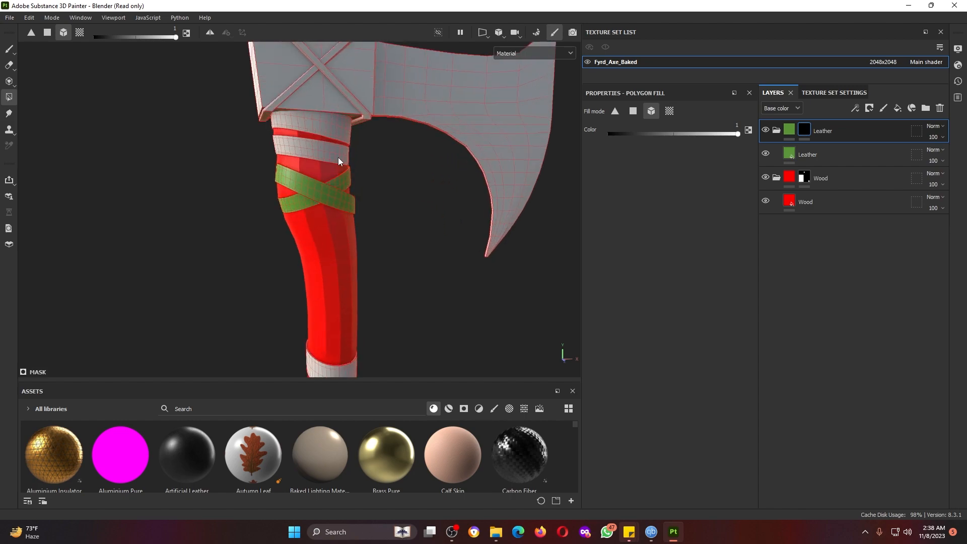
{"action": "left_click", "coordinate": [339, 156]}
{"action": "left_click", "coordinate": [344, 132]}
{"action": "left_click", "coordinate": [358, 105]}
{"action": "left_click", "coordinate": [298, 81]}
- Fill the remaining wraps along the middle and lower handle in the Leather folder's mask
{"action": "scroll", "coordinate": [329, 151], "scroll_direction": "down", "scroll_amount": 4}
{"action": "middle_click_drag", "start_coordinate": [396, 297], "coordinate": [413, 161], "text": "alt"}
{"action": "left_click", "coordinate": [336, 145]}
{"action": "left_click", "coordinate": [341, 260]}
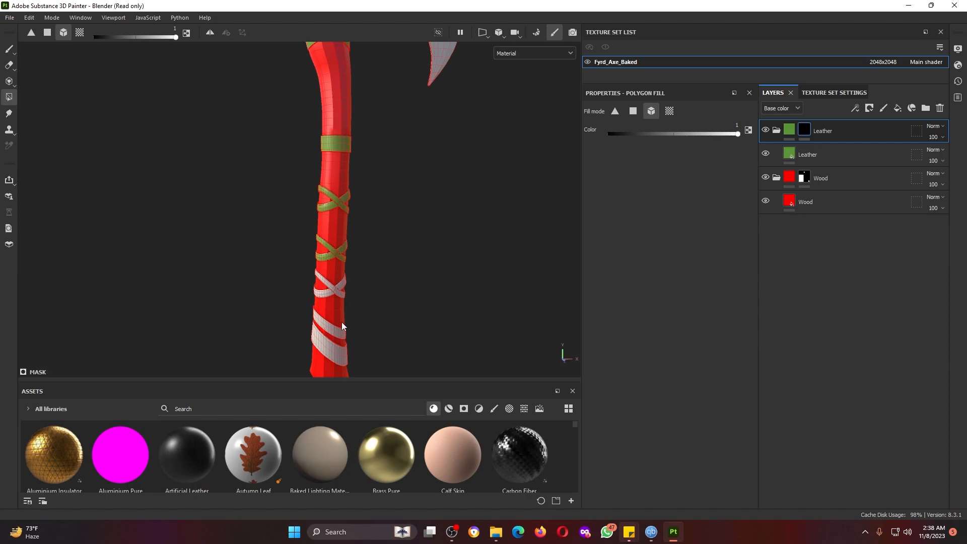
{"action": "middle_click_drag", "start_coordinate": [341, 320], "coordinate": [352, 239], "text": "alt"}
{"action": "scroll", "coordinate": [352, 239], "scroll_direction": "up", "scroll_amount": 5}
{"action": "left_click", "coordinate": [336, 133]}
{"action": "left_click", "coordinate": [314, 142]}
{"action": "left_click", "coordinate": [324, 252]}
{"action": "left_click", "coordinate": [323, 307]}
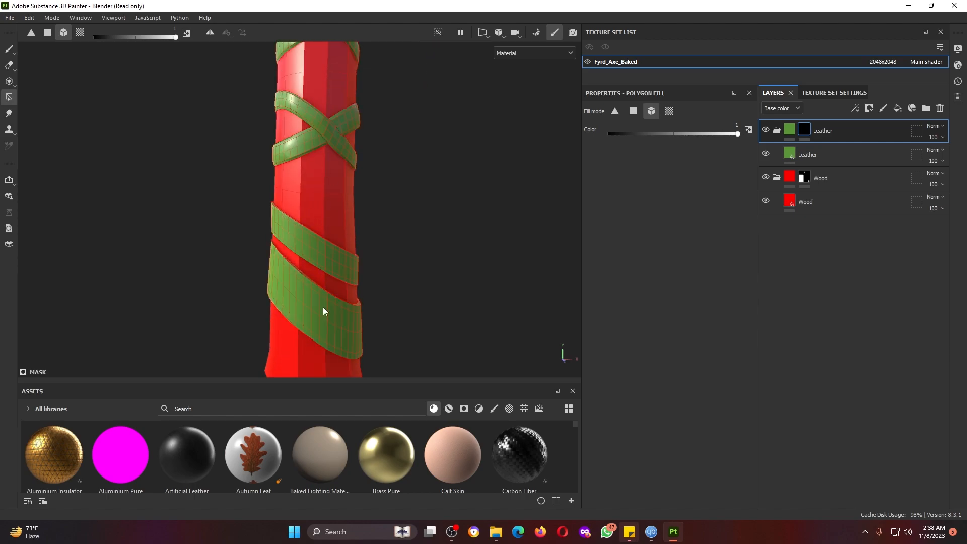
- Add a fill layer named Meta above the Leather folder and put it in a folder named Metal
{"action": "scroll", "coordinate": [323, 307], "scroll_direction": "down", "scroll_amount": 4}
{"action": "middle_click_drag", "start_coordinate": [335, 136], "coordinate": [347, 288], "text": "alt"}
{"action": "middle_click_drag", "start_coordinate": [349, 80], "coordinate": [365, 376], "text": "alt"}
{"action": "scroll", "coordinate": [348, 247], "scroll_direction": "down", "scroll_amount": 1}
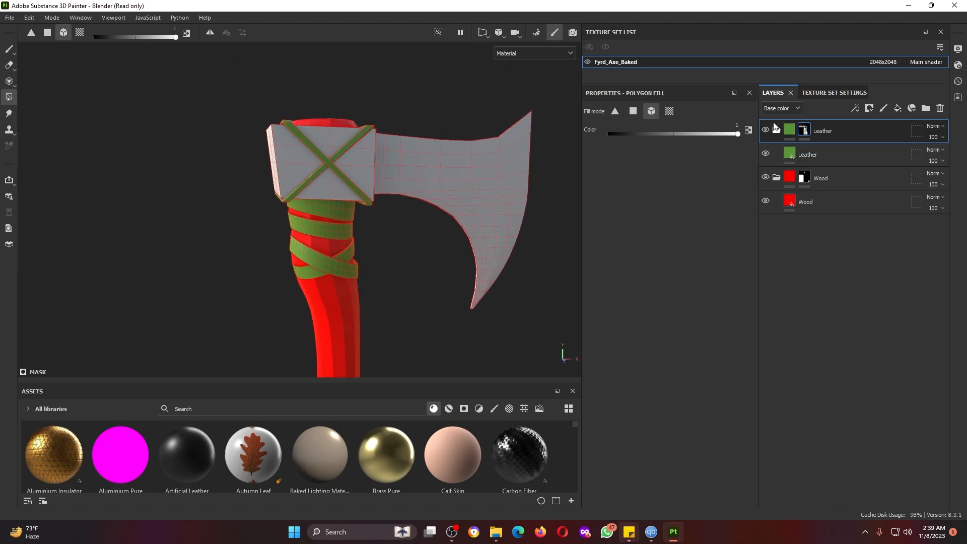
{"action": "left_click", "coordinate": [897, 108]}
{"action": "double_click", "coordinate": [798, 130]}
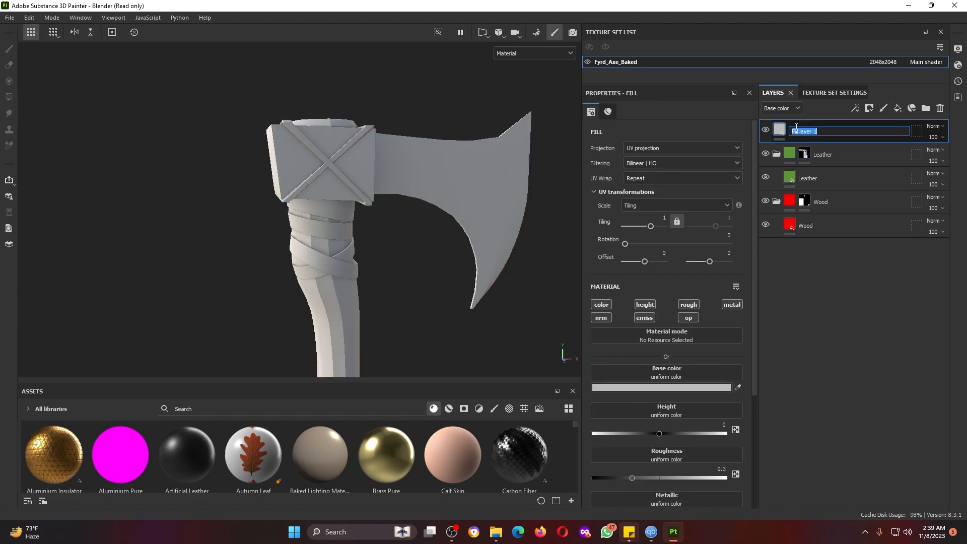
{"action": "type", "text": "Meta"}
{"action": "key", "text": "Return"}
{"action": "key", "text": "ctrl+g"}
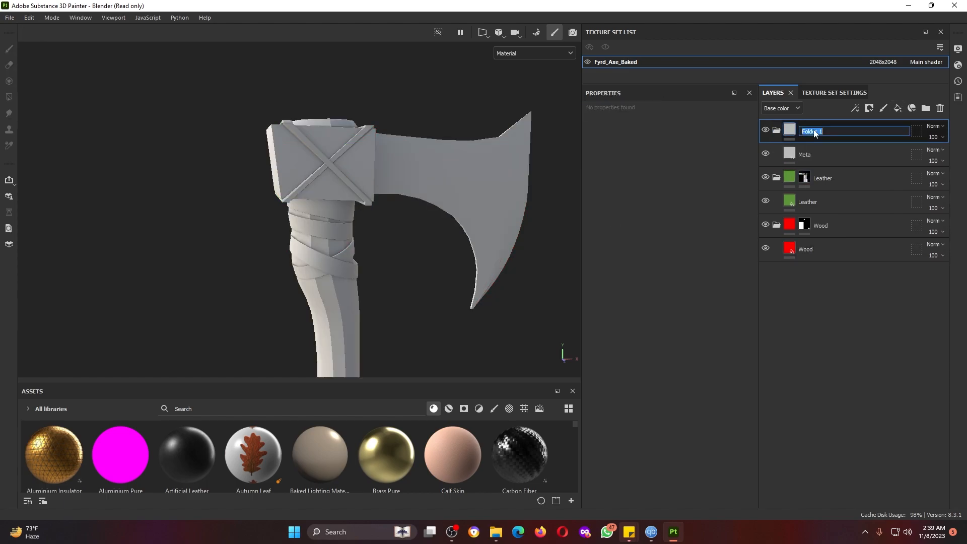
{"action": "type", "text": "Metal"}
{"action": "key", "text": "Return"}
- Restrict the Metal folder to the axe head with a black mask, and set the Meta layer's base color to light pink
{"action": "right_click", "coordinate": [853, 120]}
{"action": "left_click", "coordinate": [884, 134]}
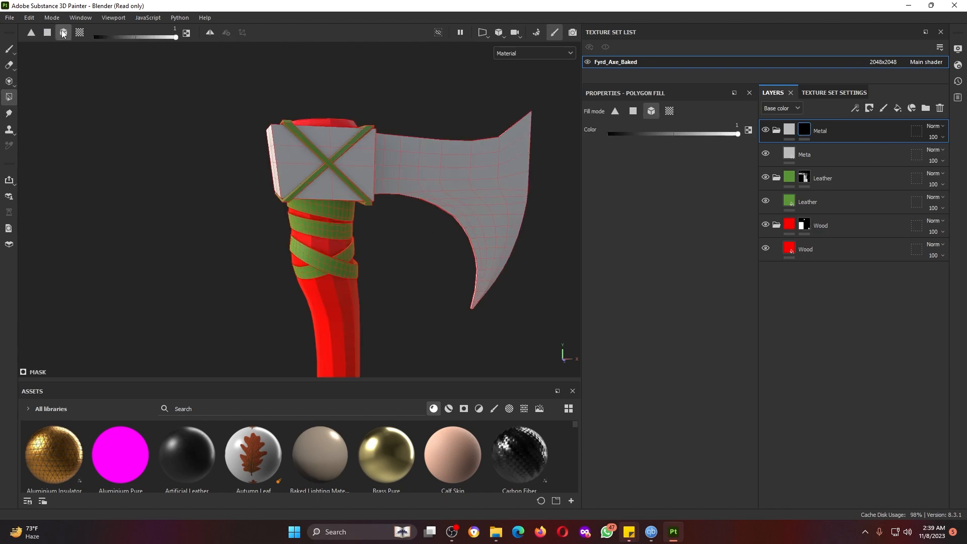
{"action": "left_click", "coordinate": [801, 154]}
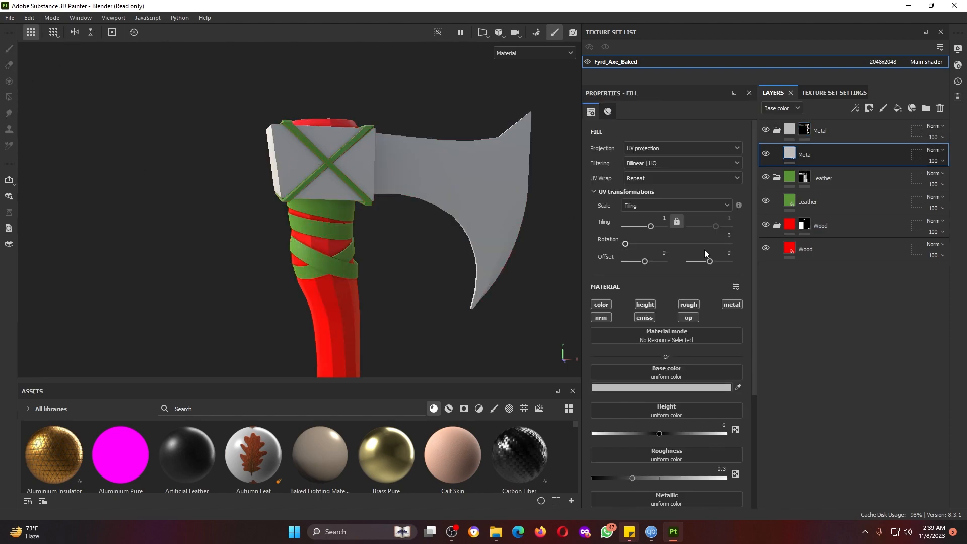
{"action": "left_click", "coordinate": [700, 389]}
{"action": "left_click", "coordinate": [730, 364]}
{"action": "left_click", "coordinate": [817, 325]}
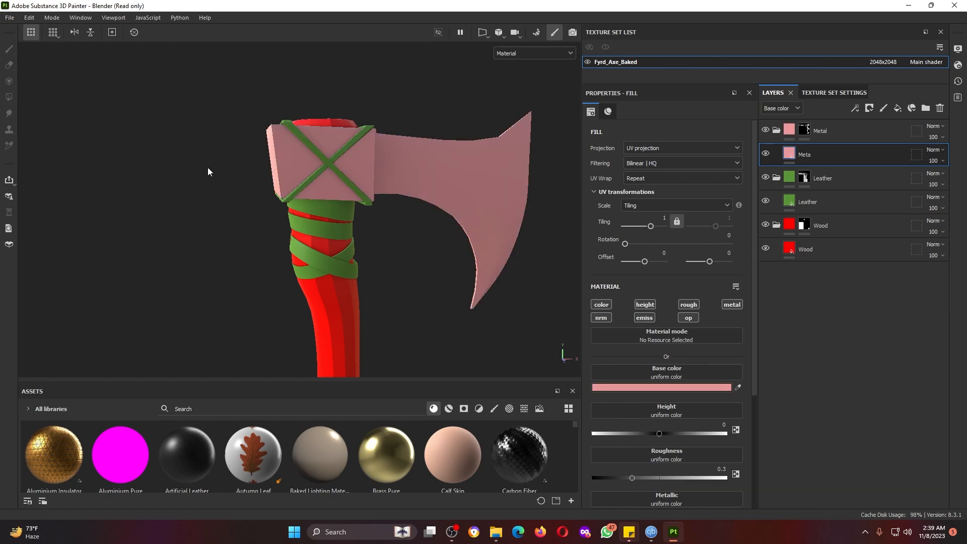
- Frame the whole axe, enlarge the asset library and show its smart materials
{"action": "scroll", "coordinate": [263, 161], "scroll_direction": "down", "scroll_amount": 4}
{"action": "middle_click_drag", "start_coordinate": [396, 332], "coordinate": [392, 101], "text": "alt"}
{"action": "scroll", "coordinate": [368, 231], "scroll_direction": "down", "scroll_amount": 3}
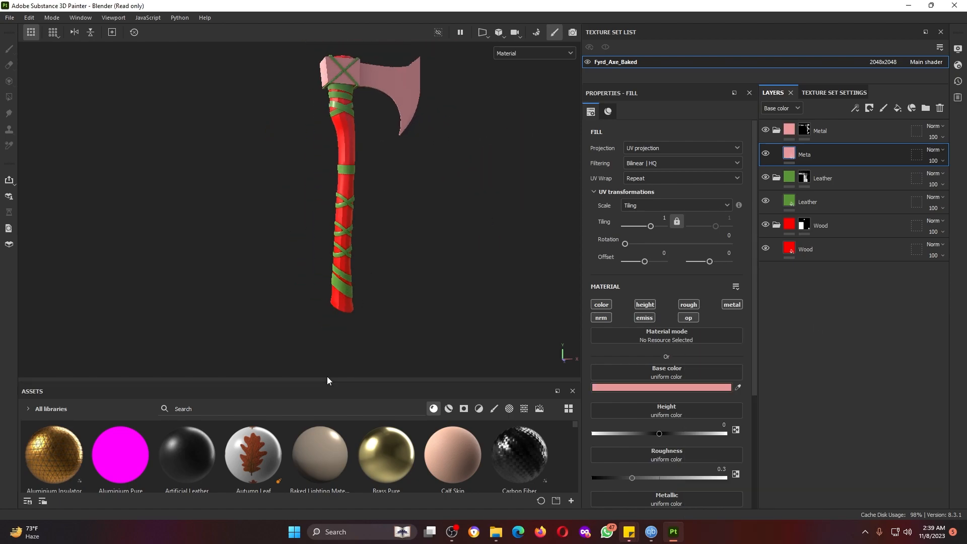
{"action": "left_click_drag", "start_coordinate": [325, 381], "coordinate": [330, 242]}
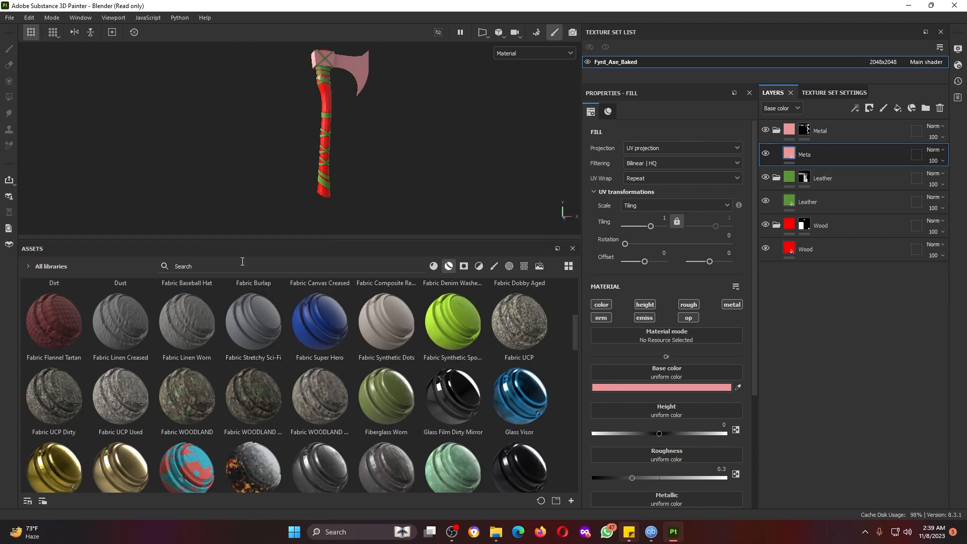
- Search the smart materials for leather and add Leatherette Damaged to the Leather folder above its fill layer
{"action": "left_click", "coordinate": [243, 262]}
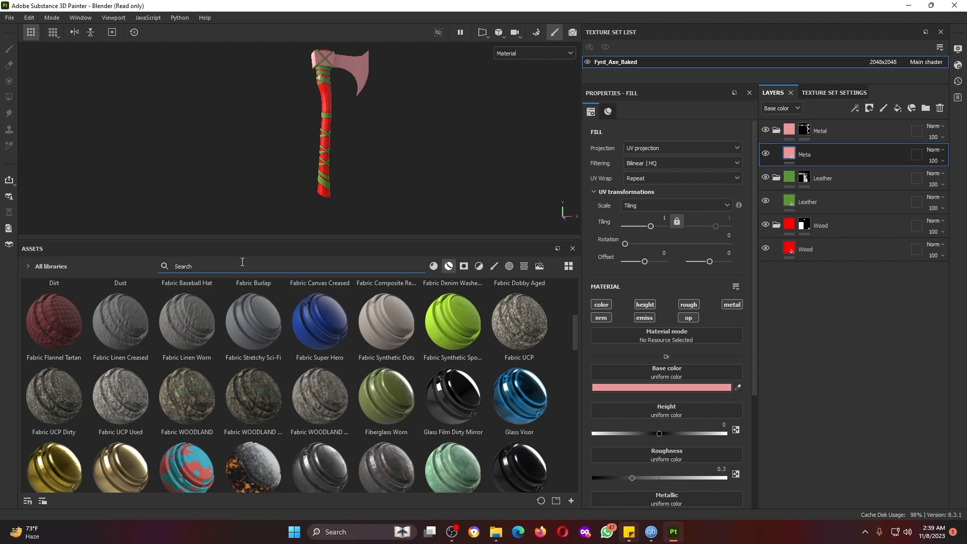
{"action": "left_click", "coordinate": [433, 267]}
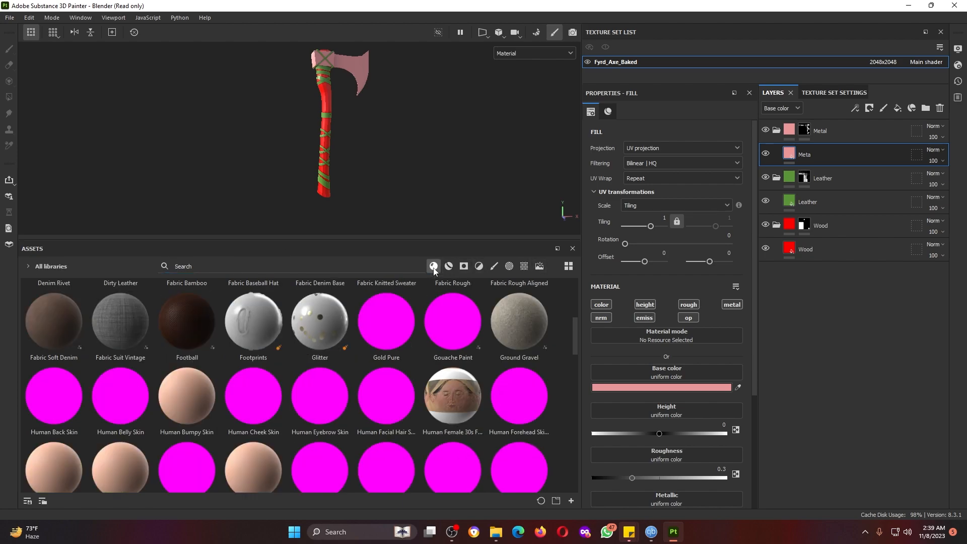
{"action": "left_click", "coordinate": [449, 266]}
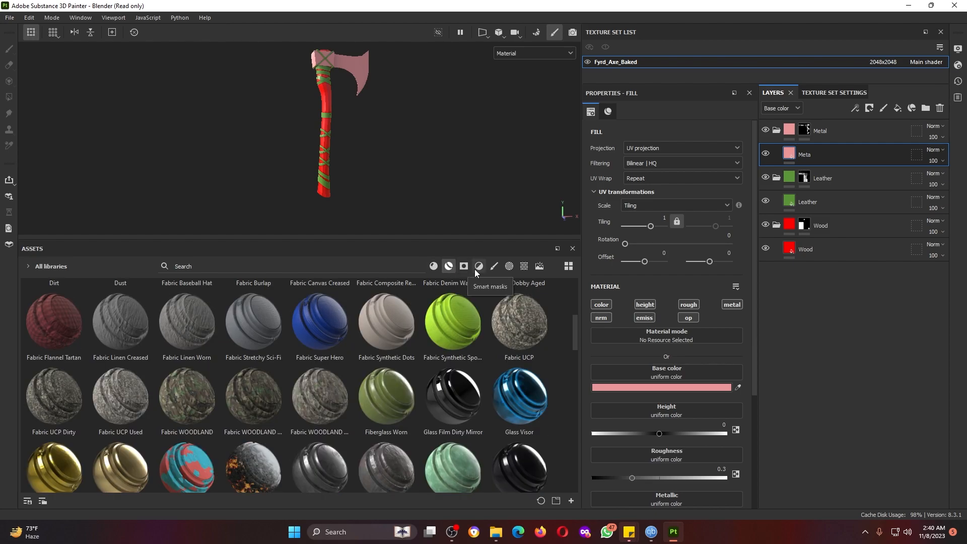
{"action": "left_click", "coordinate": [258, 267]}
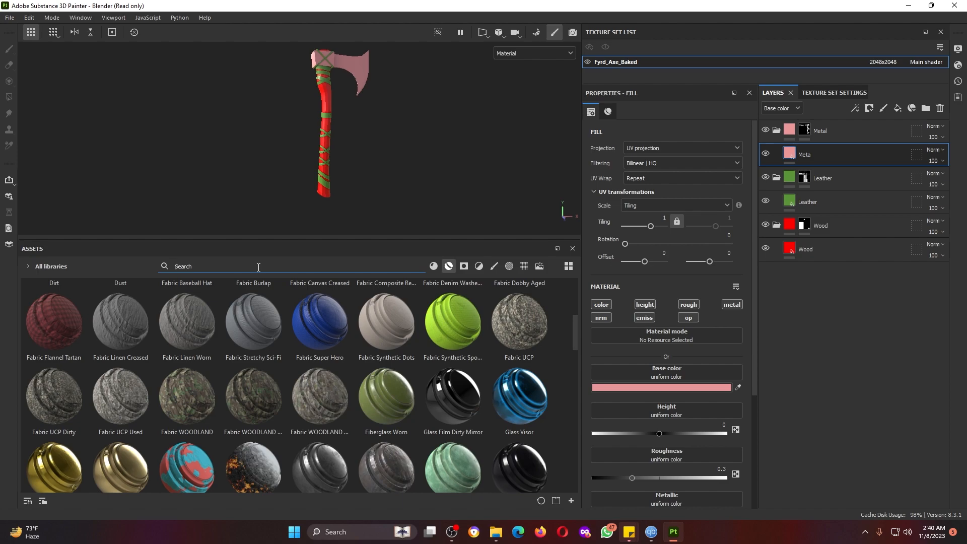
{"action": "type", "text": "leather"}
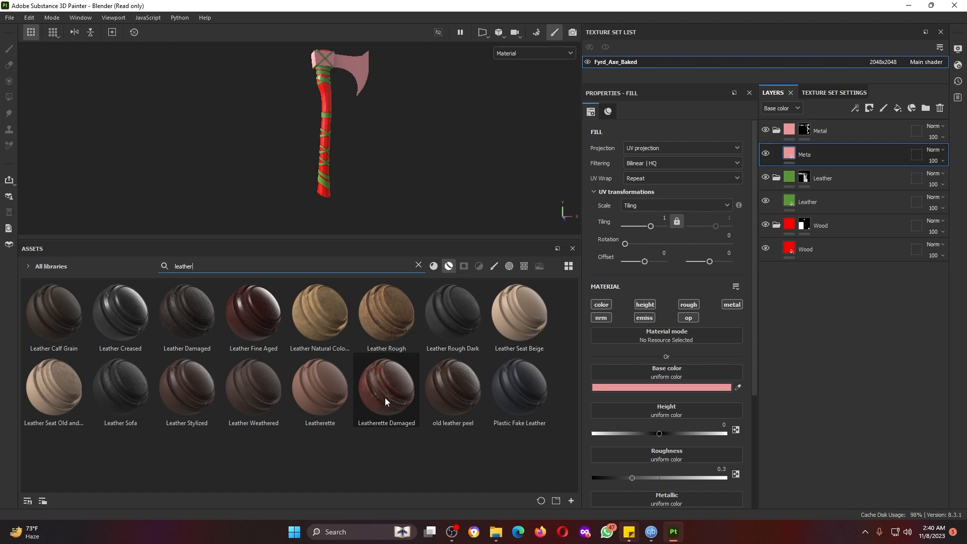
{"action": "mouse_move", "coordinate": [199, 322]}
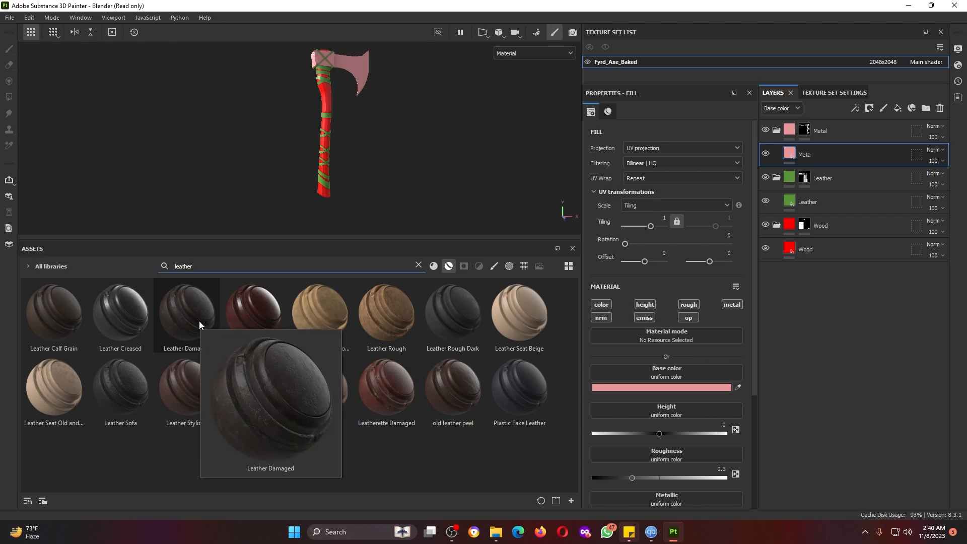
{"action": "mouse_move", "coordinate": [368, 385]}
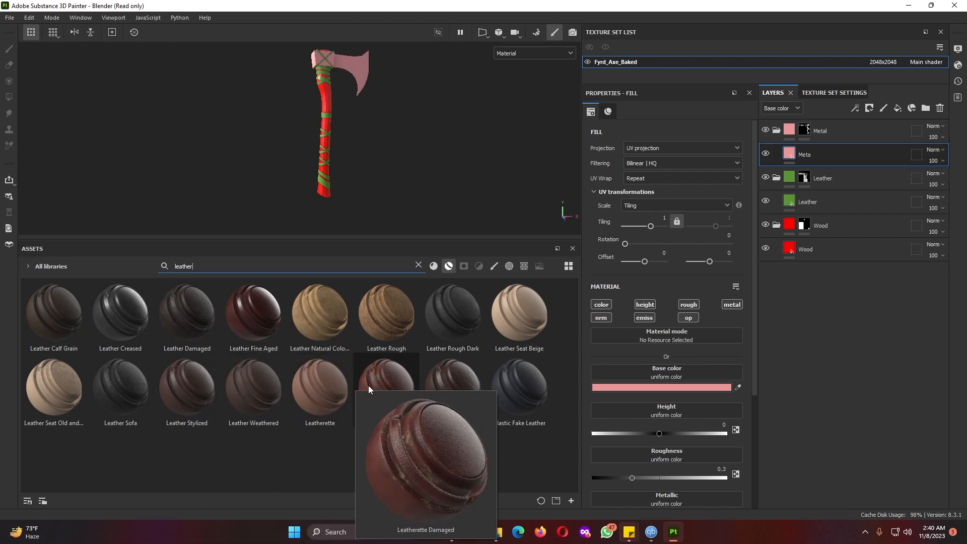
{"action": "left_click_drag", "start_coordinate": [375, 383], "coordinate": [818, 194]}
- Hide the green Leather fill layer and expand the Leatherette Damaged folder
{"action": "scroll", "coordinate": [401, 120], "scroll_direction": "up", "scroll_amount": 10}
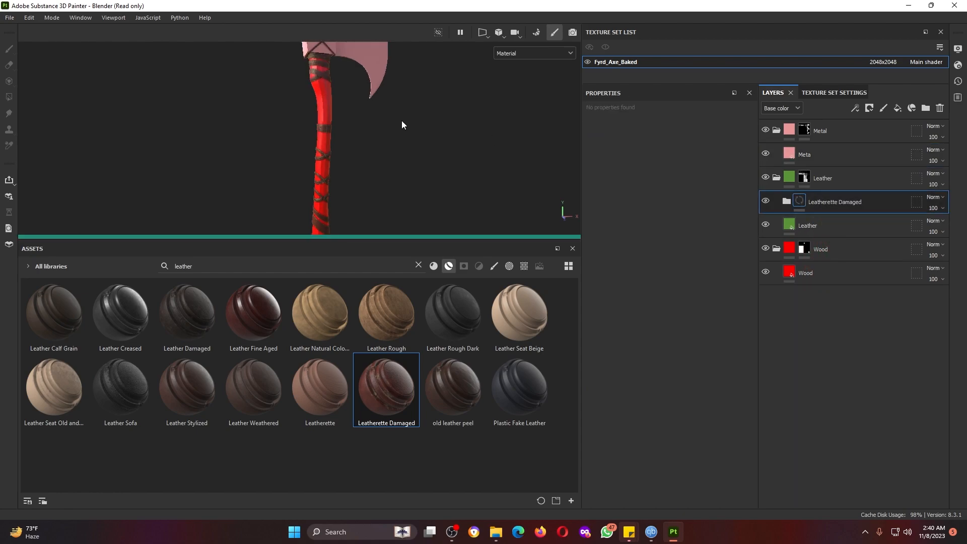
{"action": "left_click_drag", "start_coordinate": [485, 182], "coordinate": [379, 207], "text": "alt"}
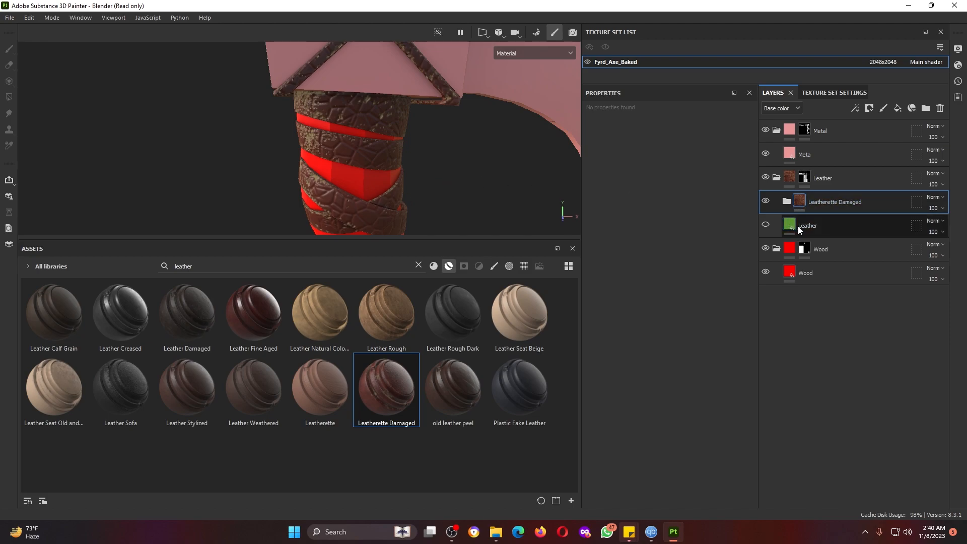
{"action": "scroll", "coordinate": [361, 153], "scroll_direction": "down", "scroll_amount": 3}
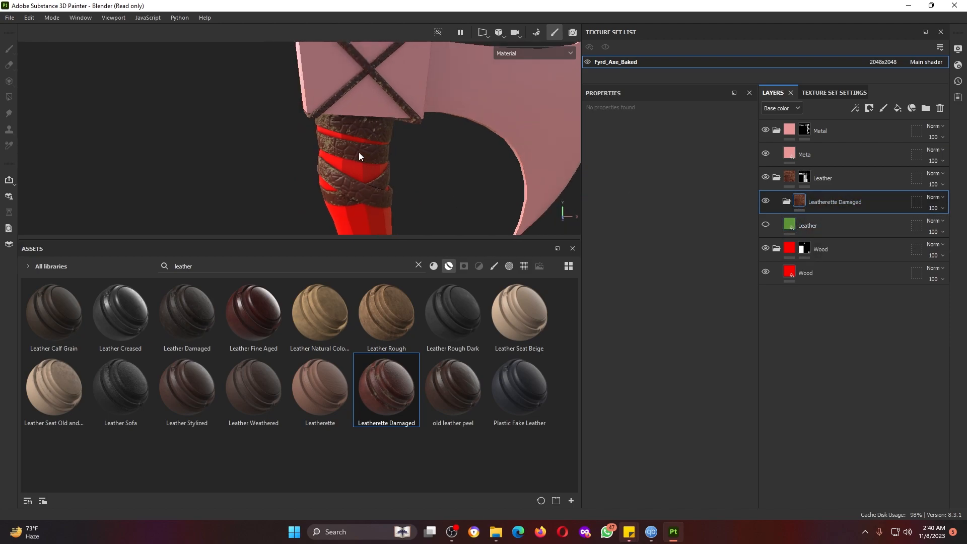
{"action": "left_click", "coordinate": [787, 201]}
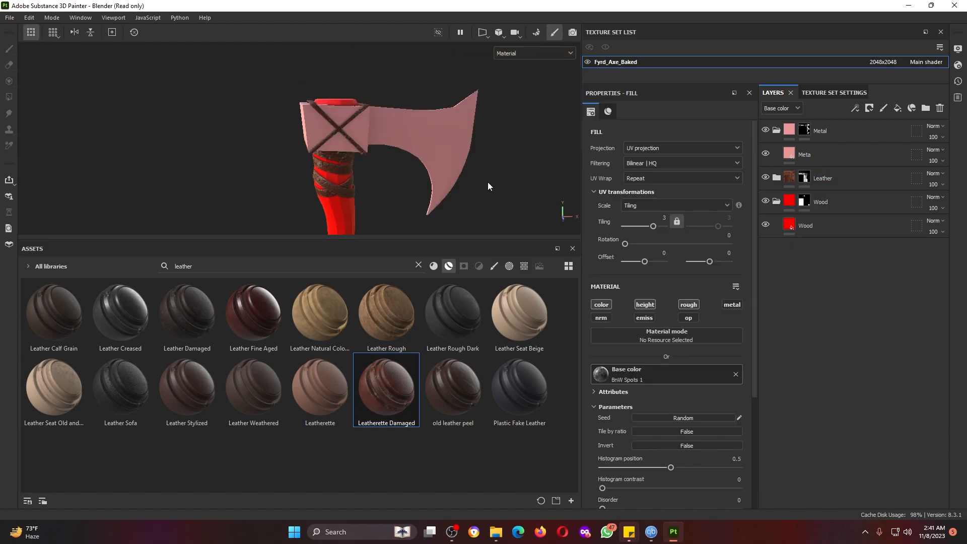
- Search the smart materials for metal and add rusty metal to the Metal folder above the Meta layer
{"action": "middle_click_drag", "start_coordinate": [460, 196], "coordinate": [462, 146], "text": "alt"}
{"action": "double_click", "coordinate": [395, 267]}
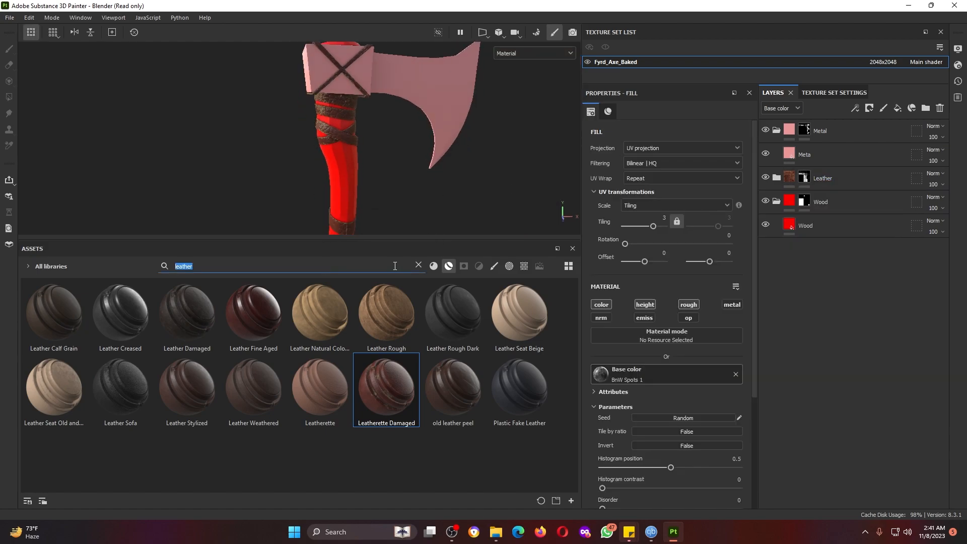
{"action": "type", "text": "metal"}
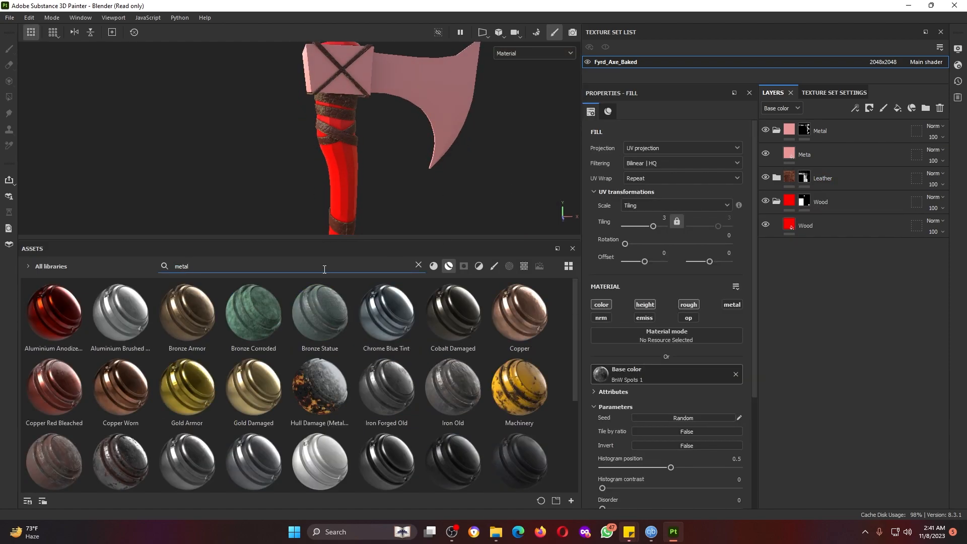
{"action": "scroll", "coordinate": [514, 469], "scroll_direction": "down", "scroll_amount": 3}
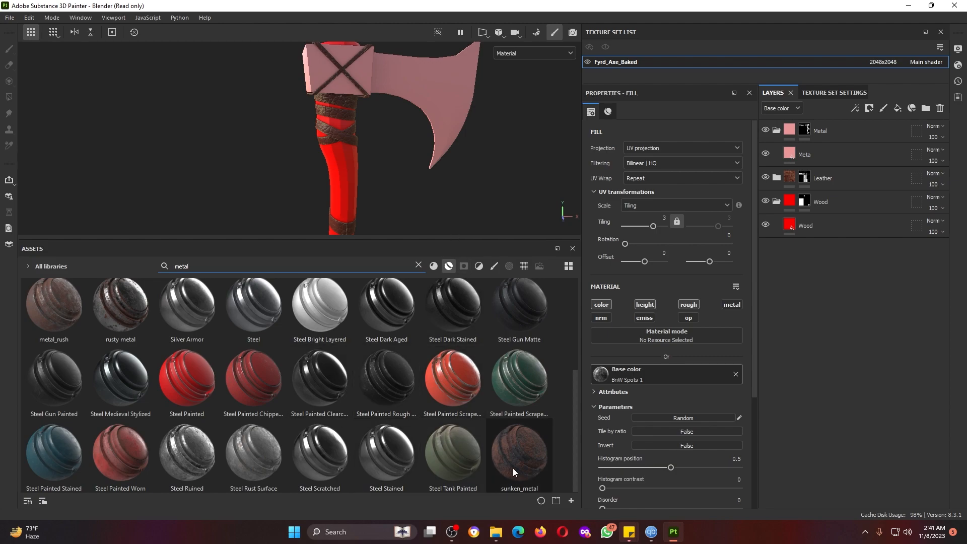
{"action": "mouse_move", "coordinate": [125, 326]}
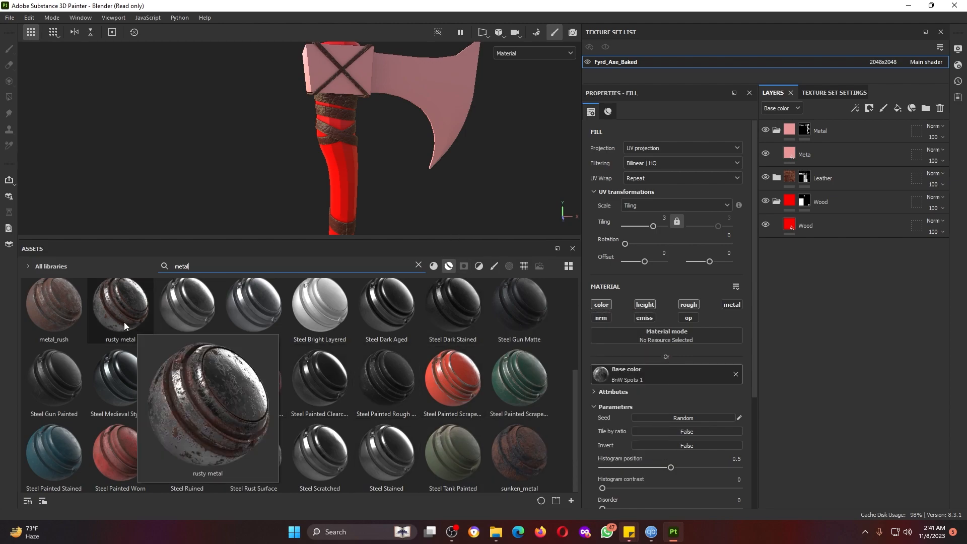
{"action": "left_click", "coordinate": [813, 155]}
{"action": "left_click_drag", "start_coordinate": [114, 325], "coordinate": [817, 141]}
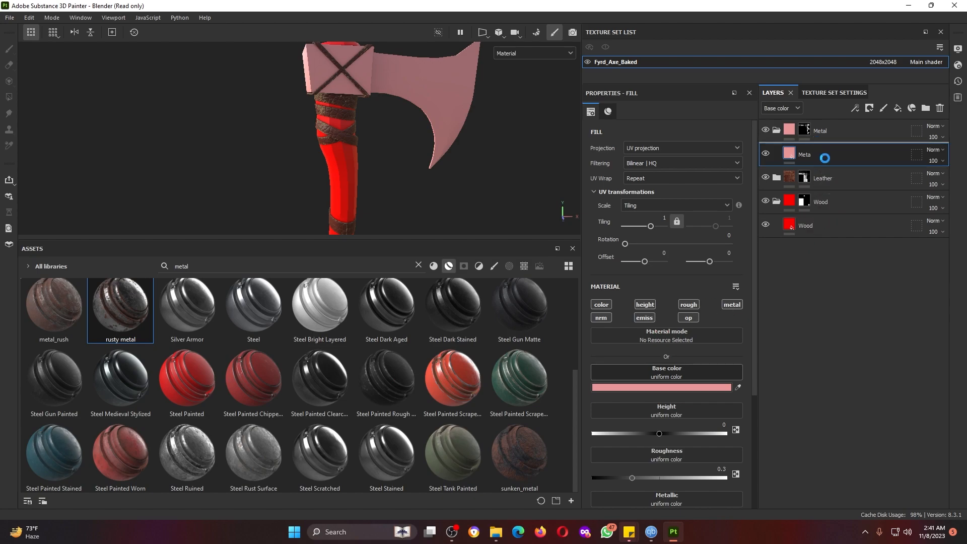
- Search the smart materials for wood and add Wood Chest Stylized to the Wood folder above its fill layer
{"action": "left_click_drag", "start_coordinate": [474, 259], "coordinate": [349, 344], "text": "alt"}
{"action": "double_click", "coordinate": [335, 409]}
{"action": "type", "text": "wood"}
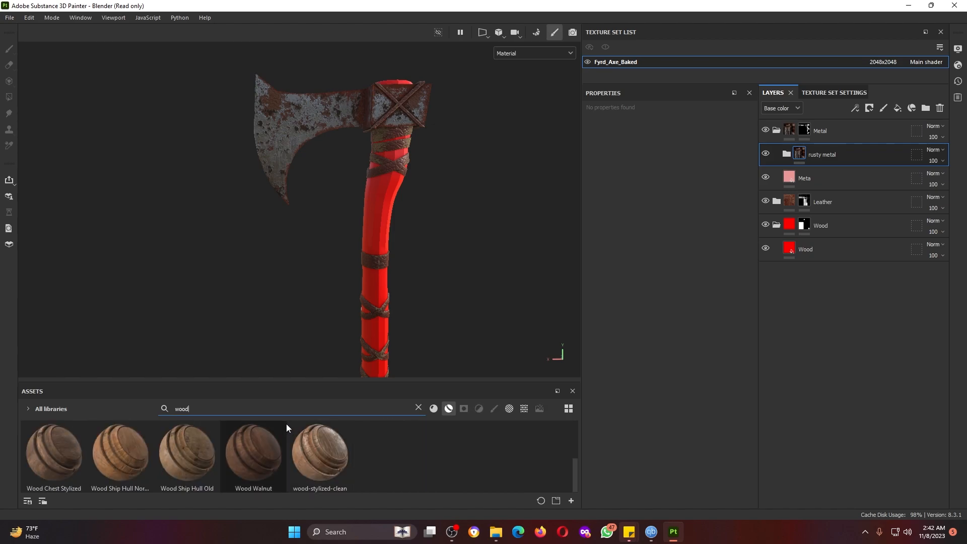
{"action": "left_click", "coordinate": [421, 464]}
{"action": "left_click_drag", "start_coordinate": [374, 387], "coordinate": [375, 267]}
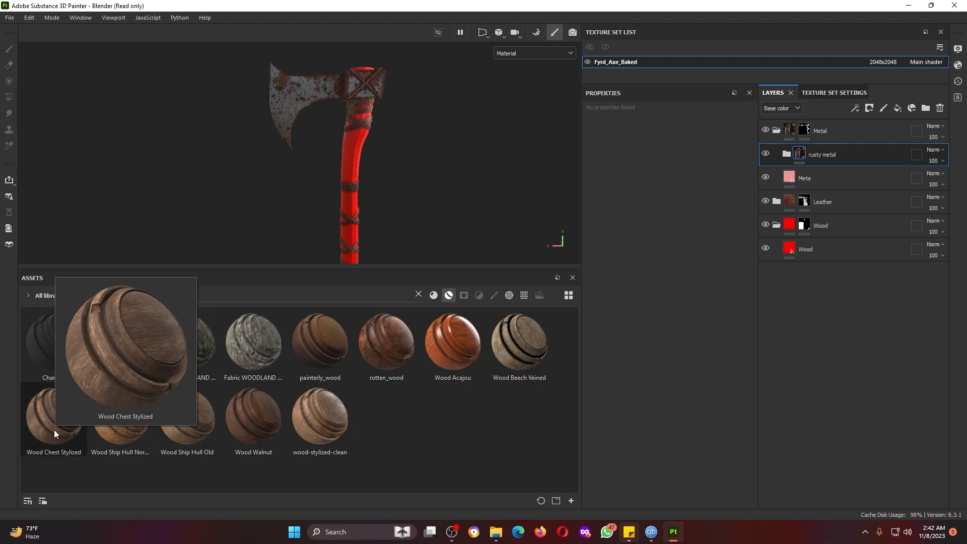
{"action": "mouse_move", "coordinate": [533, 355]}
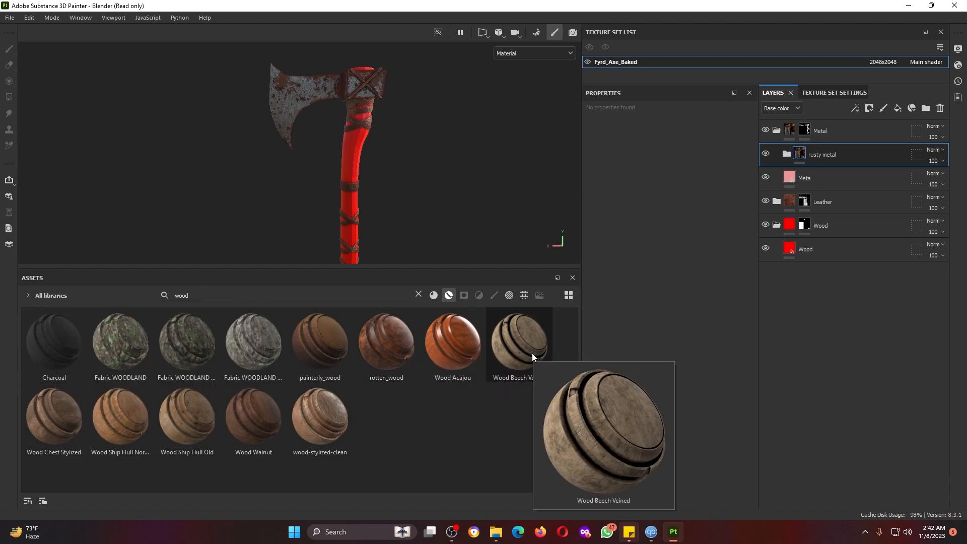
{"action": "mouse_move", "coordinate": [255, 428]}
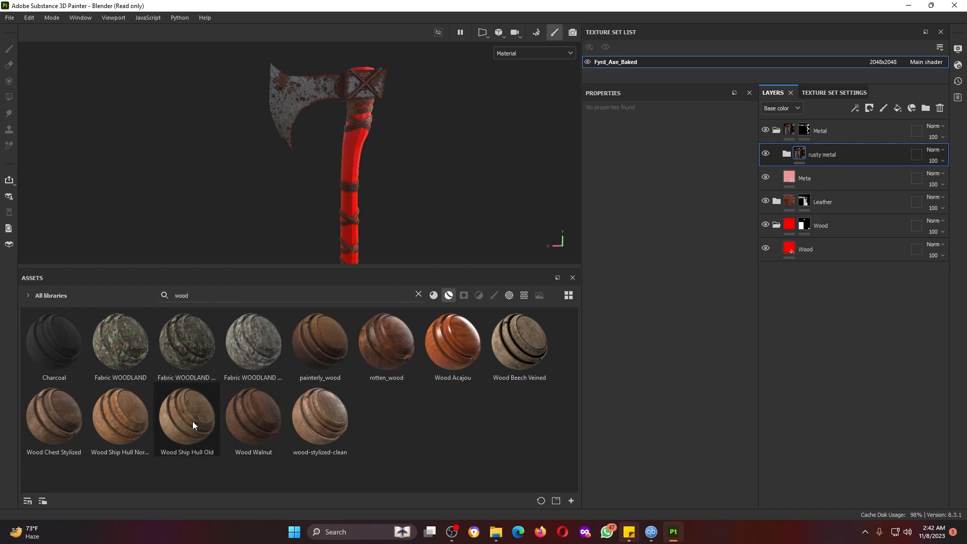
{"action": "left_click_drag", "start_coordinate": [65, 415], "coordinate": [832, 252]}
- Hide the red Wood fill layer, inspect the wood on the handle and shrink the asset library
{"action": "left_click", "coordinate": [766, 272]}
{"action": "scroll", "coordinate": [428, 163], "scroll_direction": "up", "scroll_amount": 5}
{"action": "scroll", "coordinate": [429, 163], "scroll_direction": "down", "scroll_amount": 5}
{"action": "left_click_drag", "start_coordinate": [423, 166], "coordinate": [364, 162], "text": "alt"}
{"action": "left_click_drag", "start_coordinate": [382, 267], "coordinate": [383, 381]}
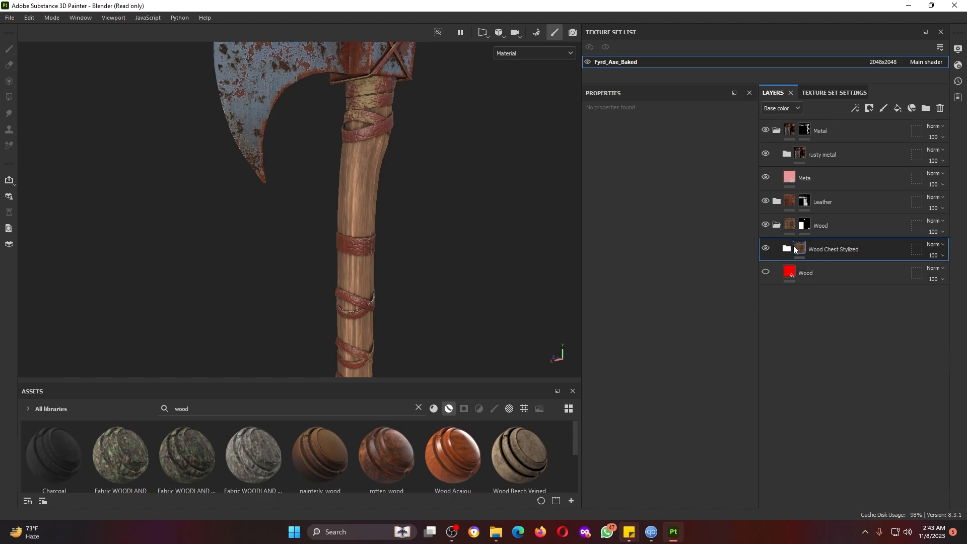
- Add a fill layer above Wood Chest Stylized and set its base color to dark brown
{"action": "left_click", "coordinate": [899, 108]}
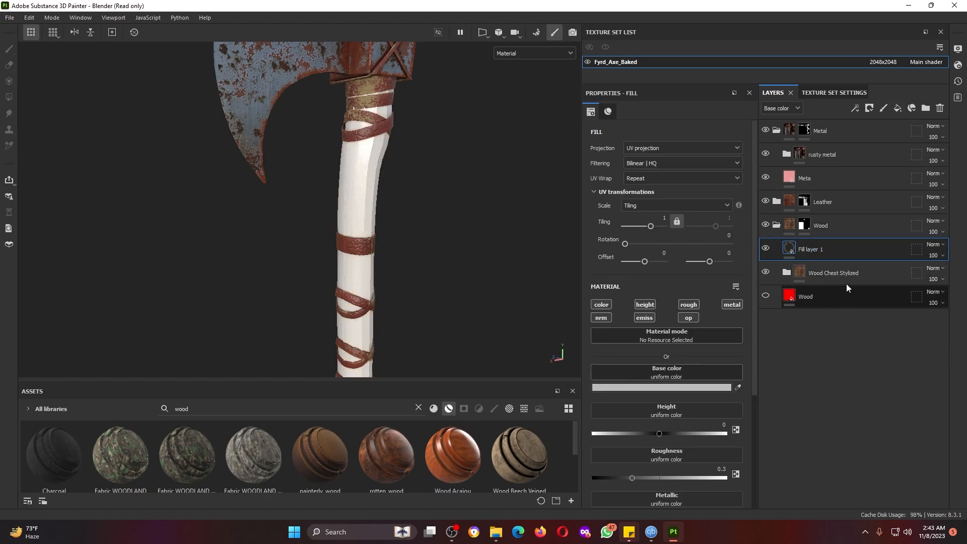
{"action": "left_click", "coordinate": [688, 388]}
{"action": "left_click_drag", "start_coordinate": [812, 461], "coordinate": [812, 455]}
{"action": "left_click_drag", "start_coordinate": [734, 435], "coordinate": [725, 442]}
{"action": "left_click", "coordinate": [842, 340]}
- Give the brown fill layer a black mask with a Dirt generator
{"action": "left_click", "coordinate": [871, 108]}
{"action": "left_click", "coordinate": [888, 132]}
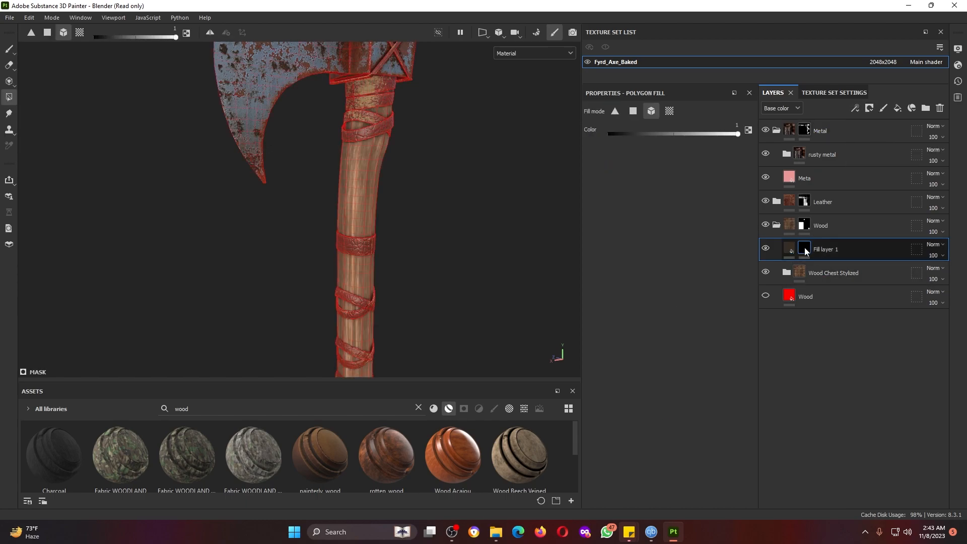
{"action": "left_click", "coordinate": [856, 109]}
{"action": "left_click", "coordinate": [886, 122]}
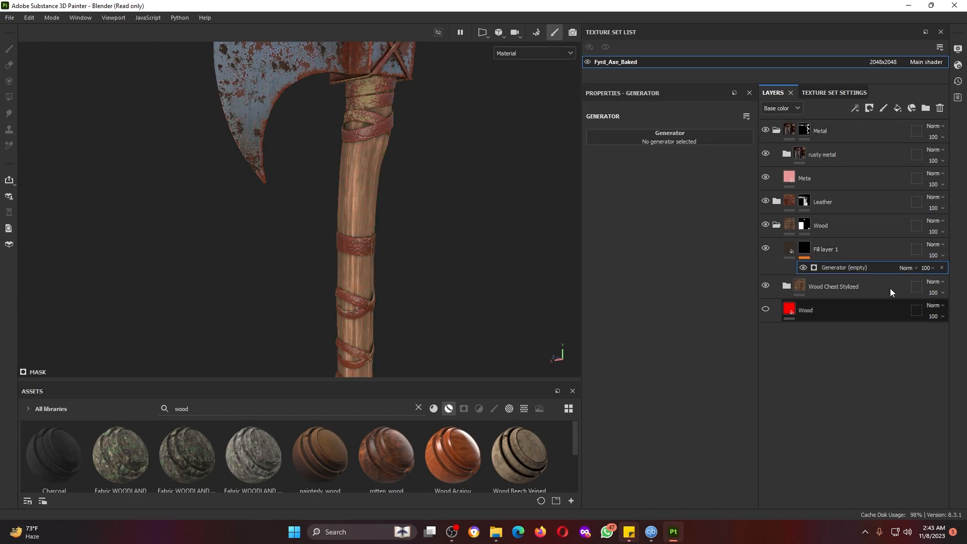
{"action": "left_click", "coordinate": [669, 139]}
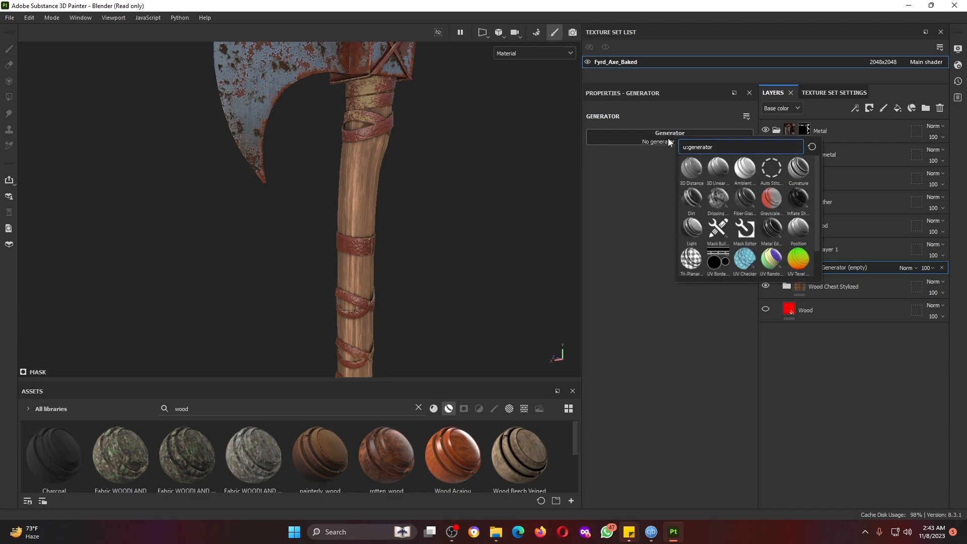
{"action": "left_click", "coordinate": [691, 199]}
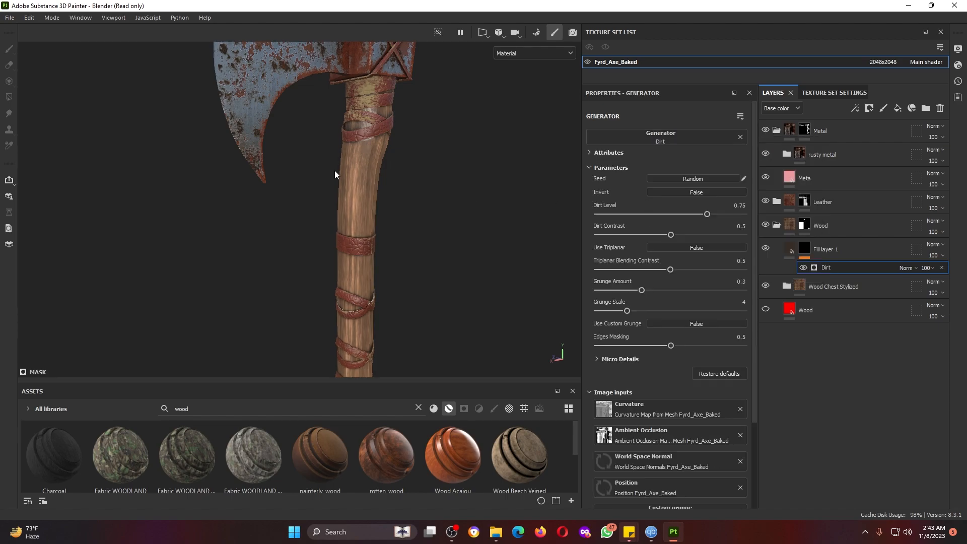
- Set the generator's Dirt Level to 0.78 and inspect the result around the axe
{"action": "scroll", "coordinate": [400, 173], "scroll_direction": "up", "scroll_amount": 5}
{"action": "middle_click_drag", "start_coordinate": [400, 174], "coordinate": [388, 248], "text": "alt"}
{"action": "left_click_drag", "start_coordinate": [389, 248], "coordinate": [380, 216], "text": "alt"}
{"action": "scroll", "coordinate": [360, 237], "scroll_direction": "down", "scroll_amount": 3}
{"action": "mouse_move", "coordinate": [707, 214]}
{"action": "left_mouse_down"}
{"action": "mouse_move", "coordinate": [646, 216]}
{"action": "mouse_move", "coordinate": [711, 214]}
{"action": "left_mouse_up"}
{"action": "left_click_drag", "start_coordinate": [472, 246], "coordinate": [453, 267], "text": "alt"}
{"action": "scroll", "coordinate": [436, 267], "scroll_direction": "down", "scroll_amount": 4}
{"action": "middle_click_drag", "start_coordinate": [440, 212], "coordinate": [435, 250], "text": "alt"}
{"action": "left_click_drag", "start_coordinate": [434, 249], "coordinate": [403, 222], "text": "alt"}
{"action": "scroll", "coordinate": [398, 191], "scroll_direction": "up", "scroll_amount": 3}
{"action": "middle_click_drag", "start_coordinate": [368, 209], "coordinate": [356, 264], "text": "alt"}
{"action": "scroll", "coordinate": [370, 230], "scroll_direction": "up", "scroll_amount": 3}
{"action": "scroll", "coordinate": [358, 265], "scroll_direction": "down", "scroll_amount": 2}
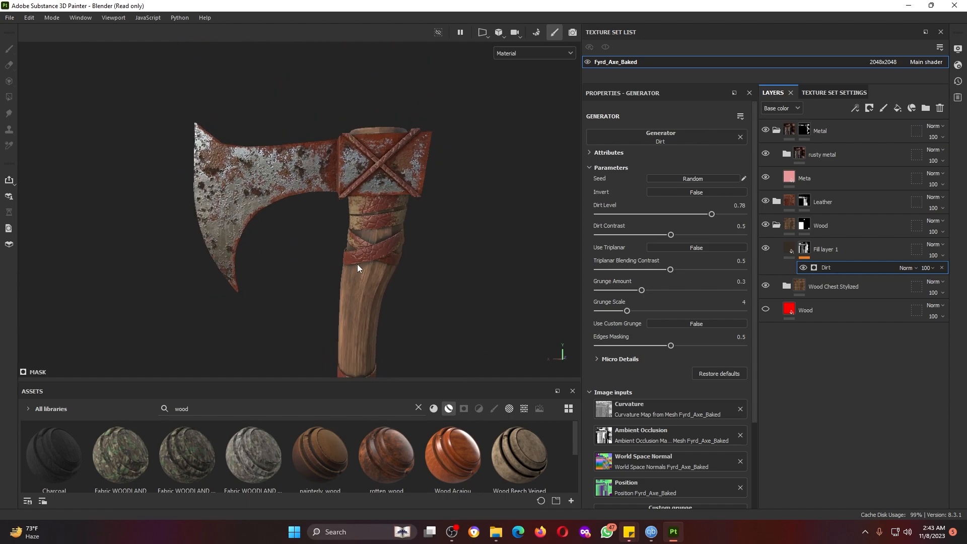
- Open the texture export settings and set the output directory to the Fyrd folder inside export
{"action": "left_click", "coordinate": [9, 17]}
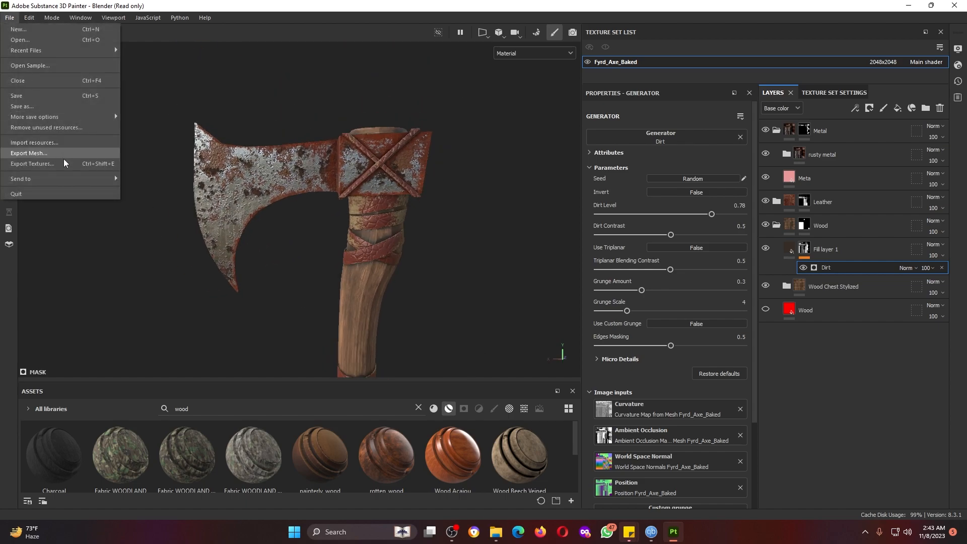
{"action": "left_click", "coordinate": [28, 164]}
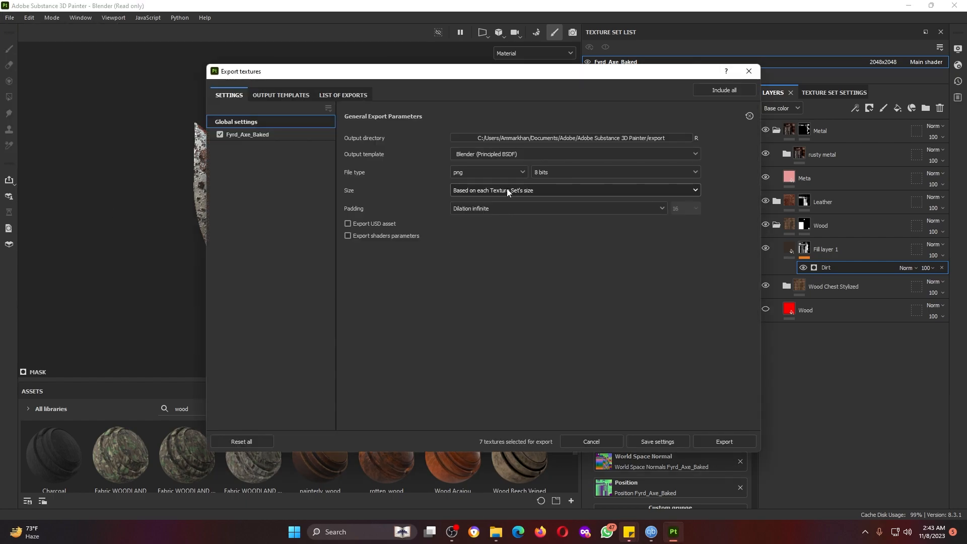
{"action": "left_click", "coordinate": [495, 192]}
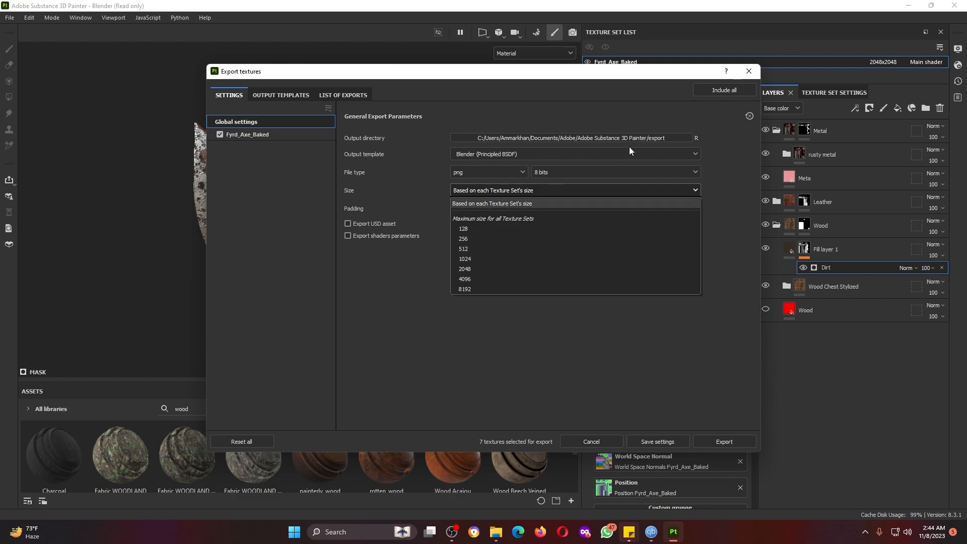
{"action": "left_click", "coordinate": [682, 130]}
{"action": "left_click", "coordinate": [673, 137]}
{"action": "left_click", "coordinate": [324, 162]}
{"action": "left_click", "coordinate": [603, 469]}
- Set the export size to 4096 and export the Fyrd_Axe_Baked textures as 8-bit PNG files
{"action": "left_click", "coordinate": [486, 190]}
{"action": "left_click", "coordinate": [483, 279]}
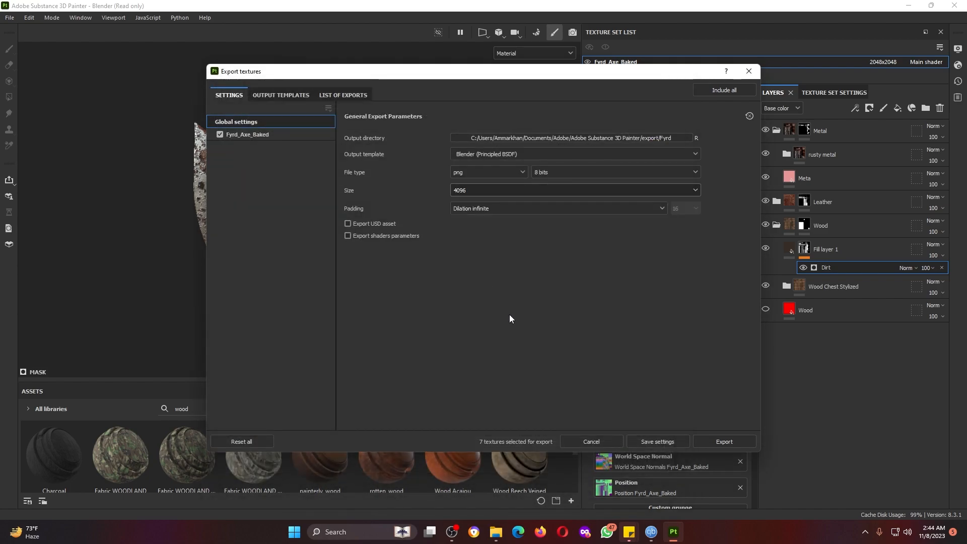
{"action": "left_click", "coordinate": [742, 443]}
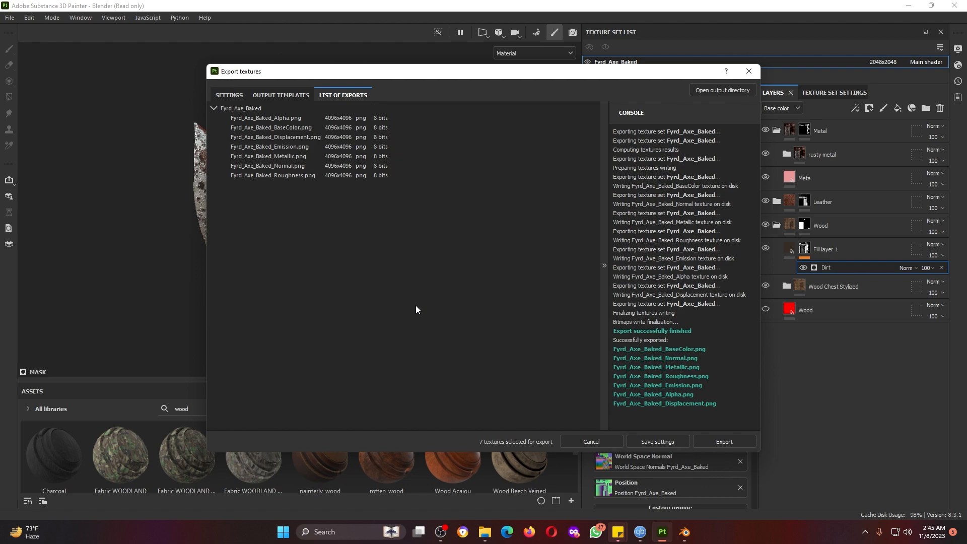
- Open the exported textures' output directory, select its folder path and switch to Blender
{"action": "left_click", "coordinate": [725, 90]}
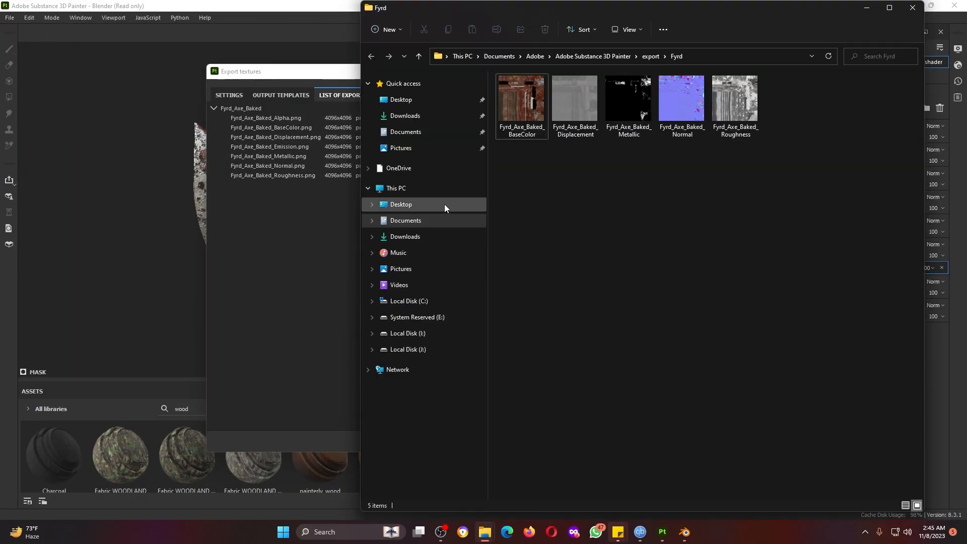
{"action": "left_click", "coordinate": [729, 55]}
{"action": "left_click_drag", "start_coordinate": [828, 14], "coordinate": [607, 14]}
{"action": "left_click", "coordinate": [612, 13]}
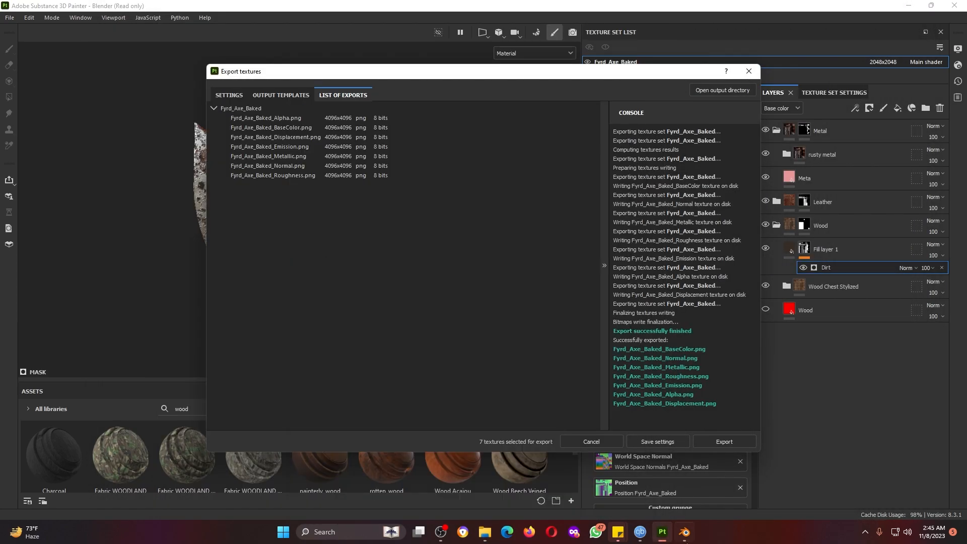
{"action": "key", "text": "alt+Tab"}
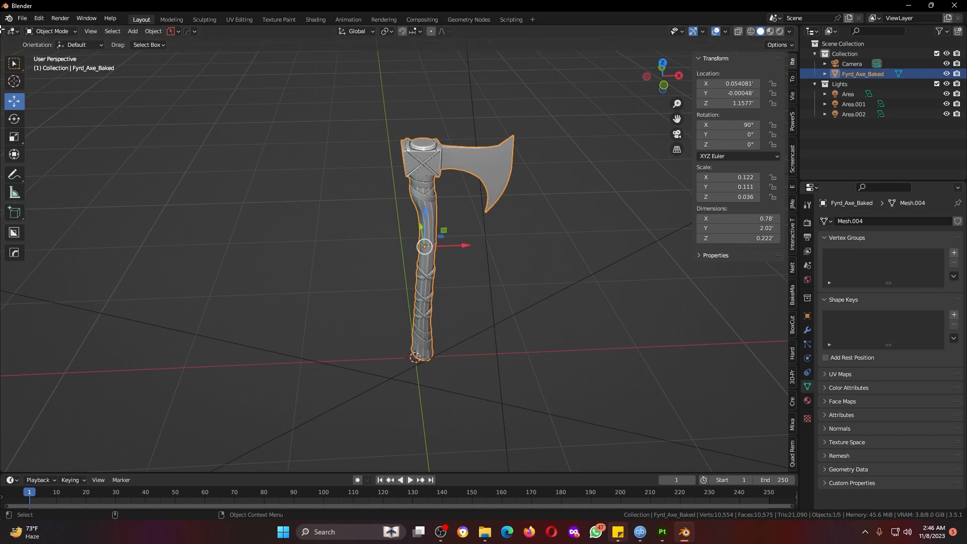
- Split the 3D viewport vertically and make the new area a Shader Editor for the axe's material
{"action": "left_click_drag", "start_coordinate": [2, 29], "coordinate": [327, 45]}
{"action": "left_click", "coordinate": [10, 31]}
{"action": "left_click", "coordinate": [55, 133]}
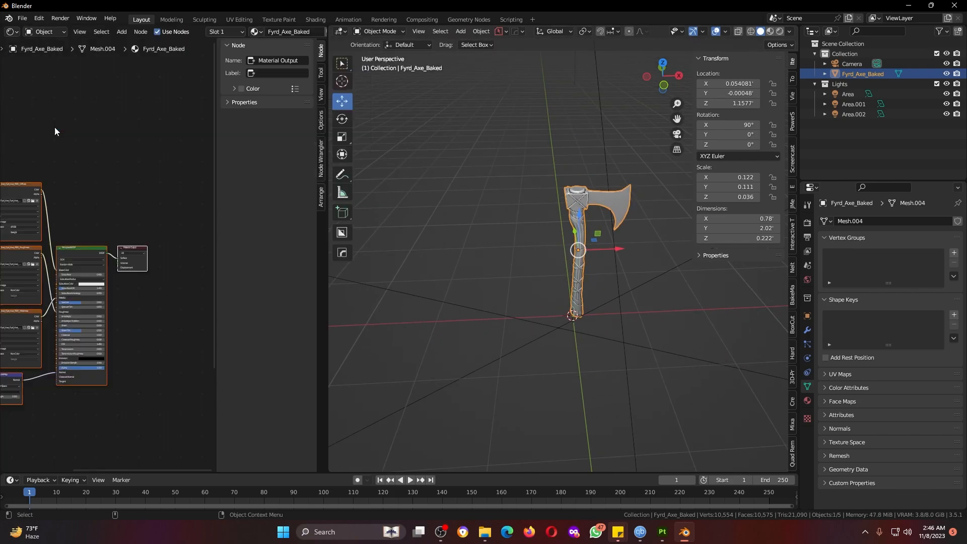
- Delete the old texture and normal map nodes feeding the axe material's Principled BSDF
{"action": "scroll", "coordinate": [145, 264], "scroll_direction": "down", "scroll_amount": 7}
{"action": "middle_click_drag", "start_coordinate": [127, 307], "coordinate": [184, 264]}
{"action": "left_click_drag", "start_coordinate": [128, 144], "coordinate": [64, 421]}
{"action": "key", "text": "x"}
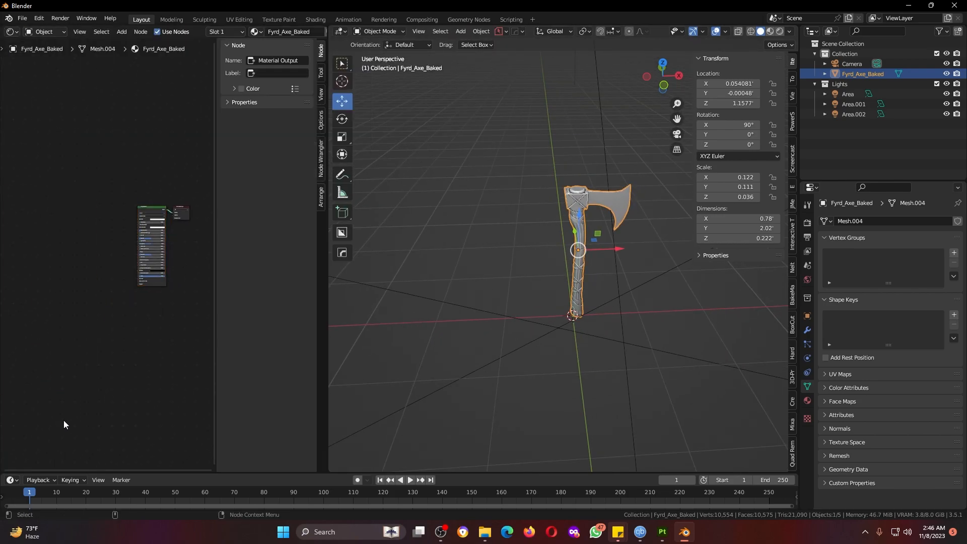
- Hide the sidebars in the node editor and the 3D viewport, and show the axe in Rendered shading
{"action": "scroll", "coordinate": [134, 252], "scroll_direction": "up", "scroll_amount": 5}
{"action": "key", "text": "n"}
{"action": "left_click", "coordinate": [779, 32]}
{"action": "key", "text": "n"}
{"action": "middle_click_drag", "start_coordinate": [611, 347], "coordinate": [583, 354]}
{"action": "scroll", "coordinate": [634, 305], "scroll_direction": "up", "scroll_amount": 5}
{"action": "scroll", "coordinate": [584, 354], "scroll_direction": "down", "scroll_amount": 2}
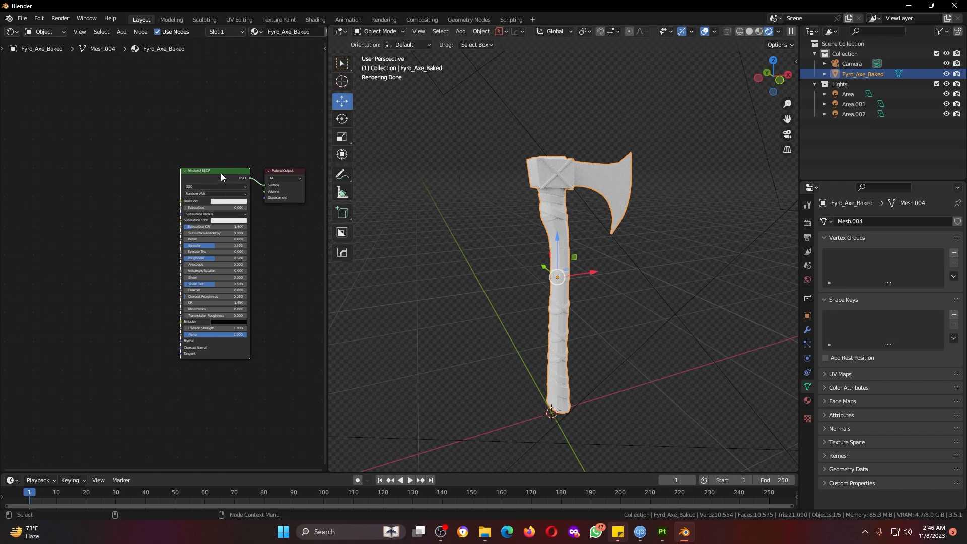
- Load the base color, displacement, metallic, normal and roughness maps from the Fyrd export folder using Principled Texture Setup
{"action": "key", "text": "ctrl+shift+t"}
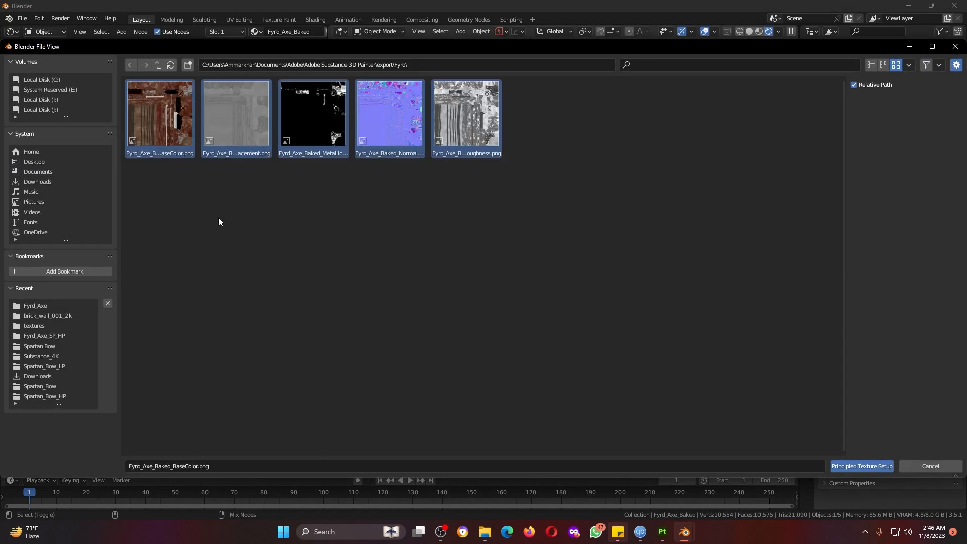
{"action": "left_click", "coordinate": [859, 464]}
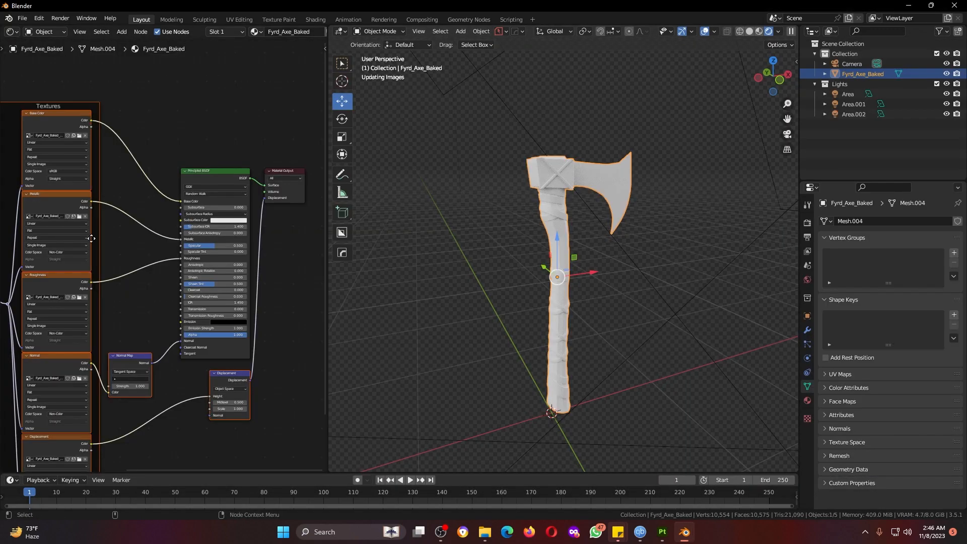
- Deselect the axe and examine the rendered textures on its blade, head and handle from several angles
{"action": "left_click", "coordinate": [712, 249]}
{"action": "scroll", "coordinate": [538, 315], "scroll_direction": "up", "scroll_amount": 3}
{"action": "middle_click_drag", "start_coordinate": [353, 314], "coordinate": [535, 322]}
{"action": "middle_click_drag", "start_coordinate": [584, 282], "coordinate": [600, 334], "text": "shift"}
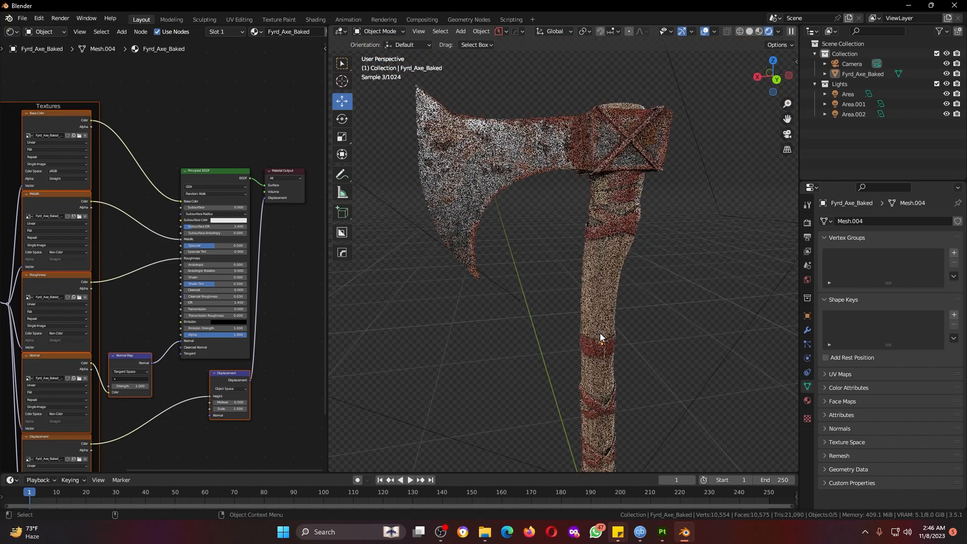
{"action": "scroll", "coordinate": [682, 315], "scroll_direction": "up", "scroll_amount": 3}
{"action": "middle_click_drag", "start_coordinate": [682, 309], "coordinate": [705, 379], "text": "shift"}
{"action": "scroll", "coordinate": [706, 379], "scroll_direction": "down", "scroll_amount": 4}
{"action": "middle_click_drag", "start_coordinate": [658, 334], "coordinate": [673, 335]}
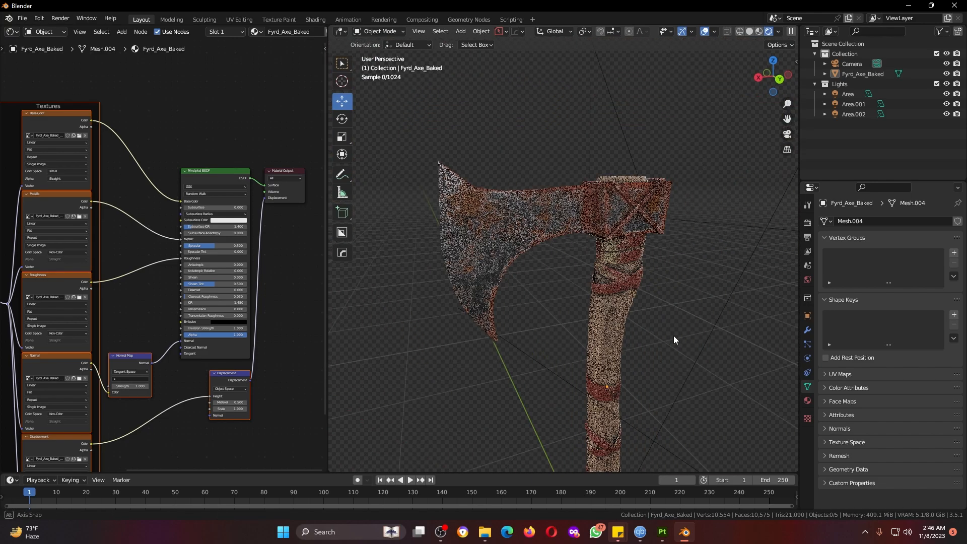